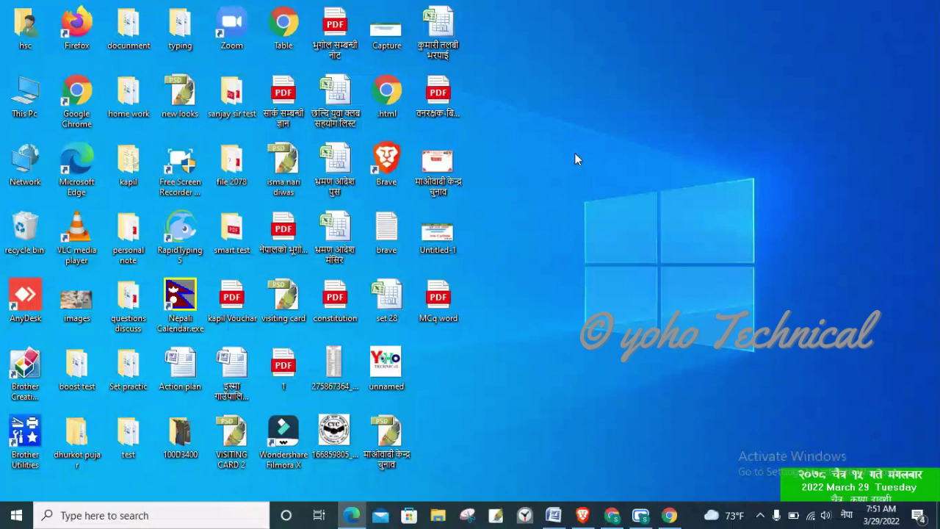
Switch the keyboard input language from Nepali (नेपा) to English (ENG) with Alt+Shift.
key("alt+shift")
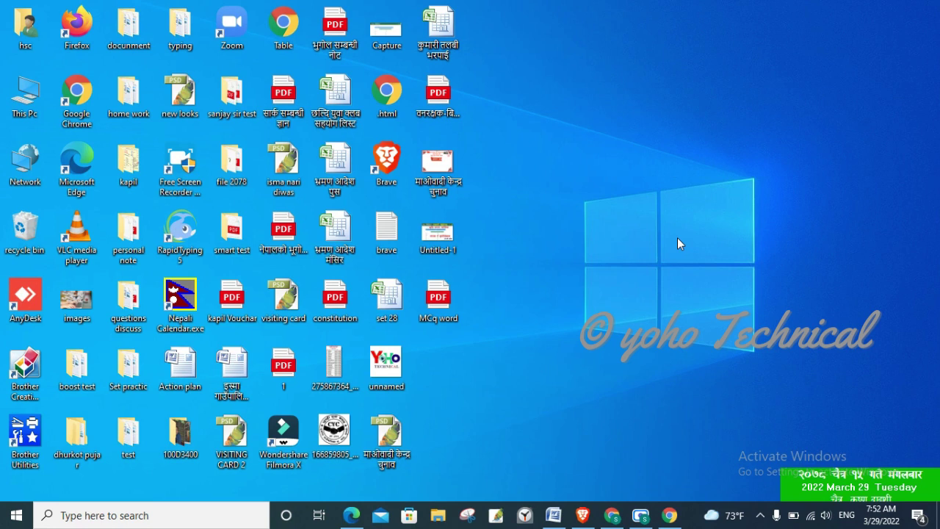
right_click(677, 237)
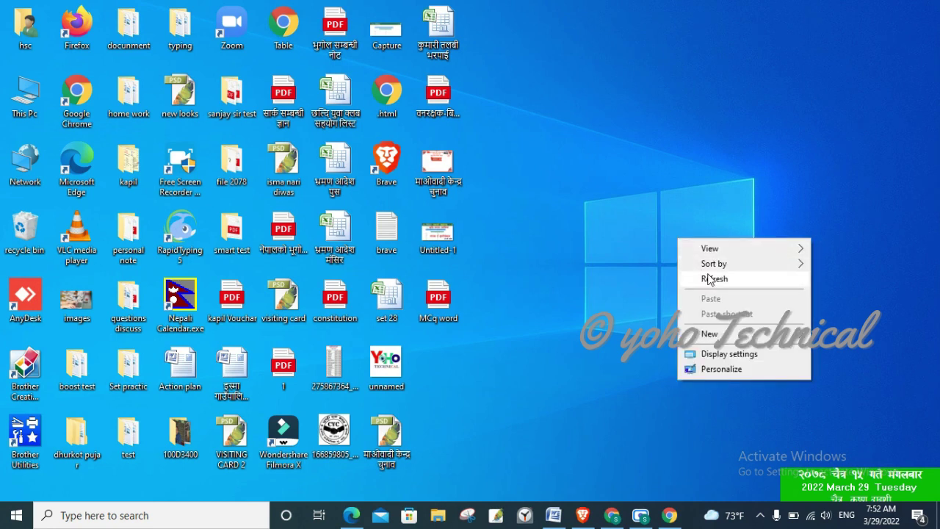
left_click(716, 280)
right_click(660, 225)
left_click(709, 268)
right_click(646, 200)
left_click(688, 241)
right_click(669, 190)
left_click(705, 228)
right_click(654, 187)
left_click(690, 227)
right_click(608, 153)
left_click(656, 194)
right_click(654, 183)
left_click(676, 220)
right_click(655, 184)
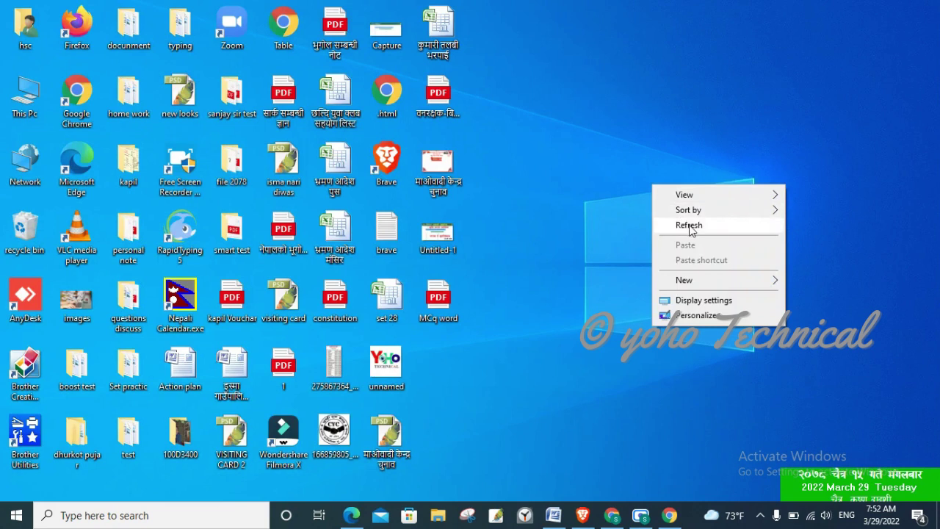
left_click(688, 224)
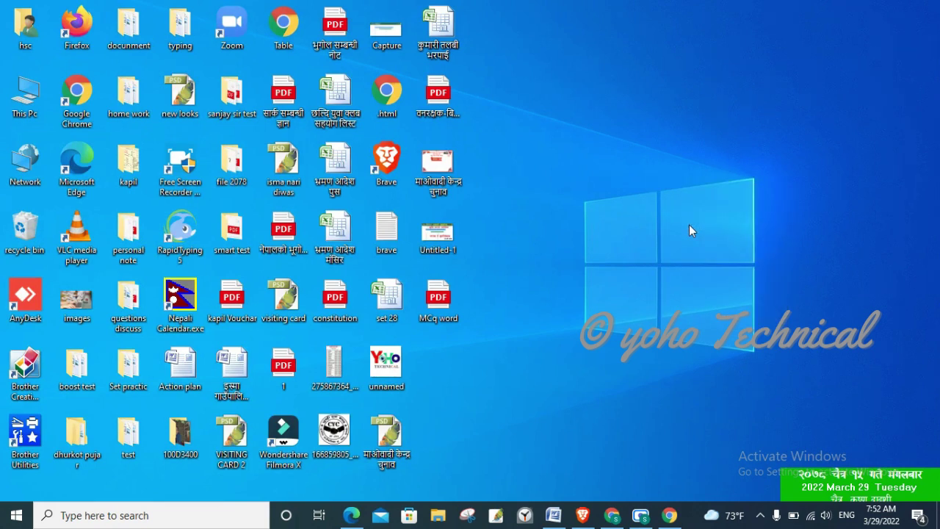
right_click(689, 223)
left_click(716, 262)
right_click(648, 210)
left_click(683, 250)
right_click(618, 258)
left_click(681, 304)
right_click(583, 288)
left_click(625, 330)
right_click(614, 277)
left_click(638, 318)
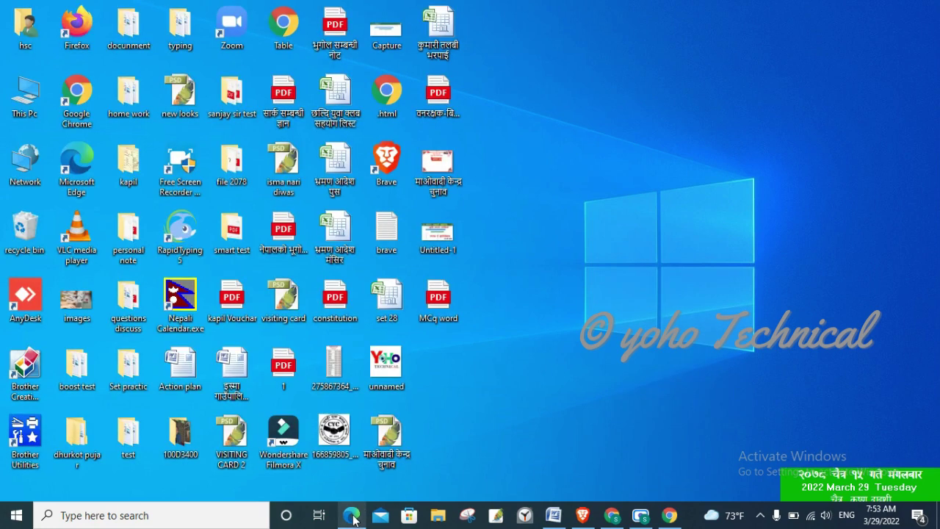
right_click(673, 219)
left_click(704, 257)
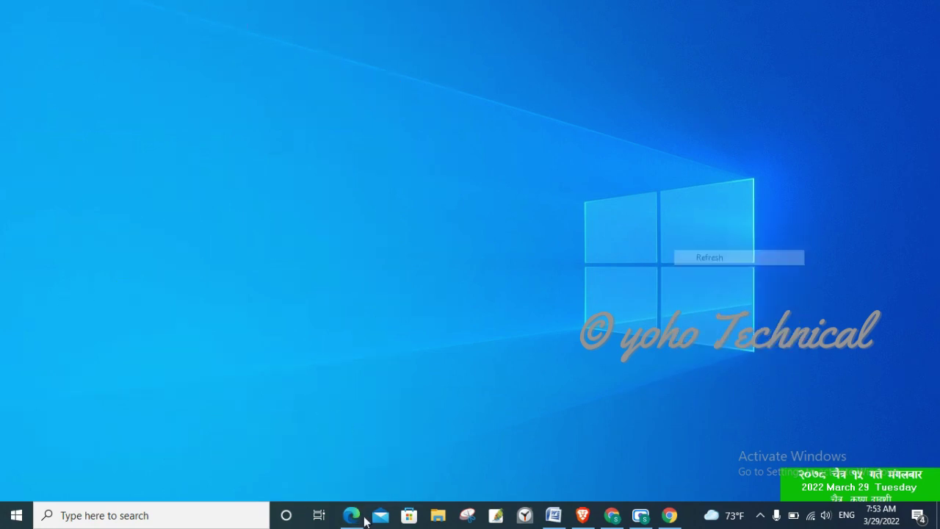
Underline question 1's key words in the MCq PDF, marking 'name and addresses' and 'standard document'.
left_click(352, 516)
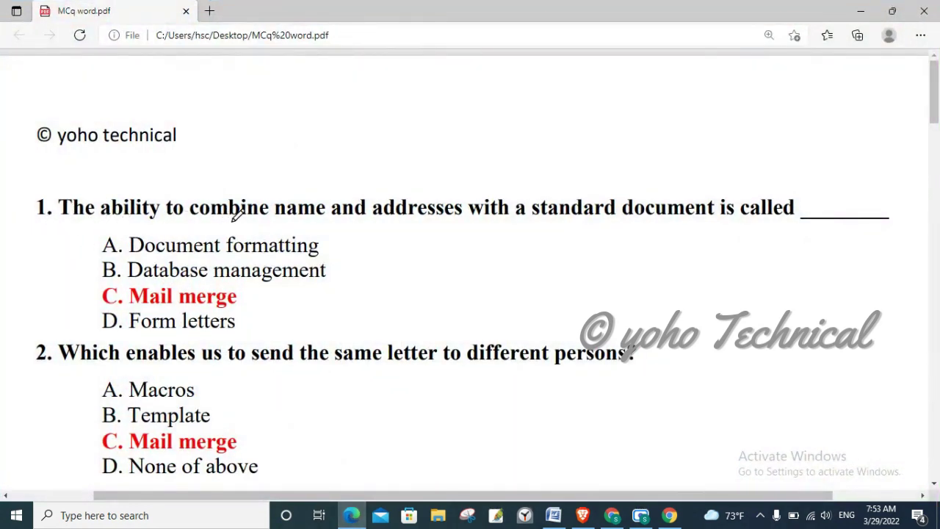
mouse_move(285, 225)
left_mouse_down()
mouse_move(637, 229)
mouse_move(732, 190)
left_mouse_up()
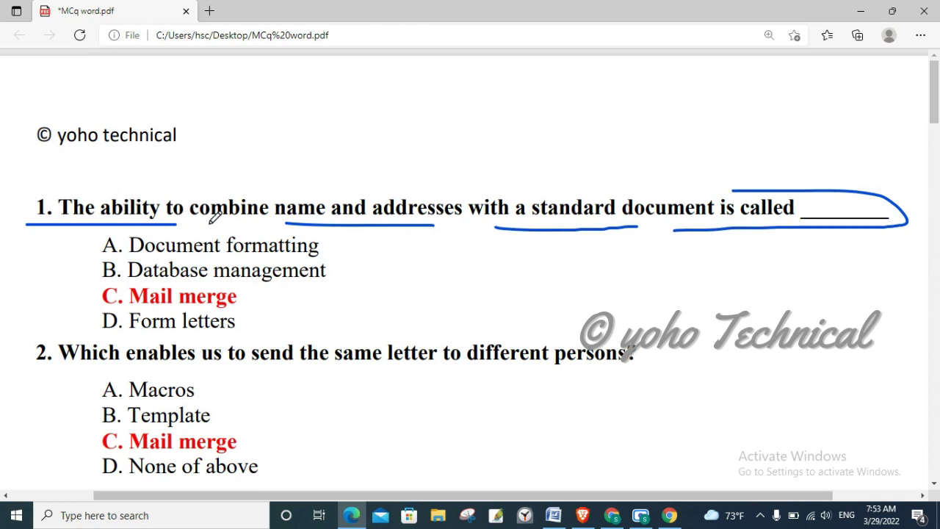
left_click_drag(300, 188, 367, 218)
left_click_drag(305, 187, 470, 182)
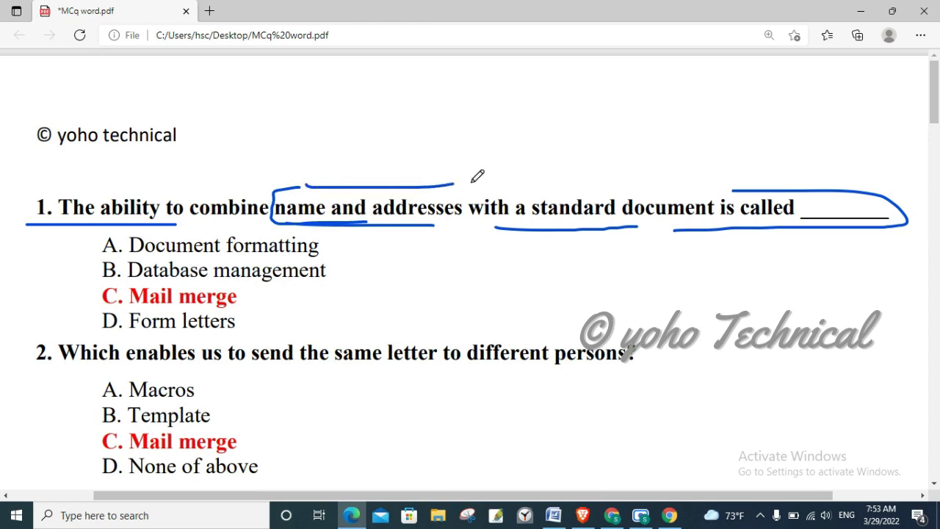
mouse_move(658, 189)
left_mouse_down()
mouse_move(628, 185)
mouse_move(699, 207)
left_mouse_up()
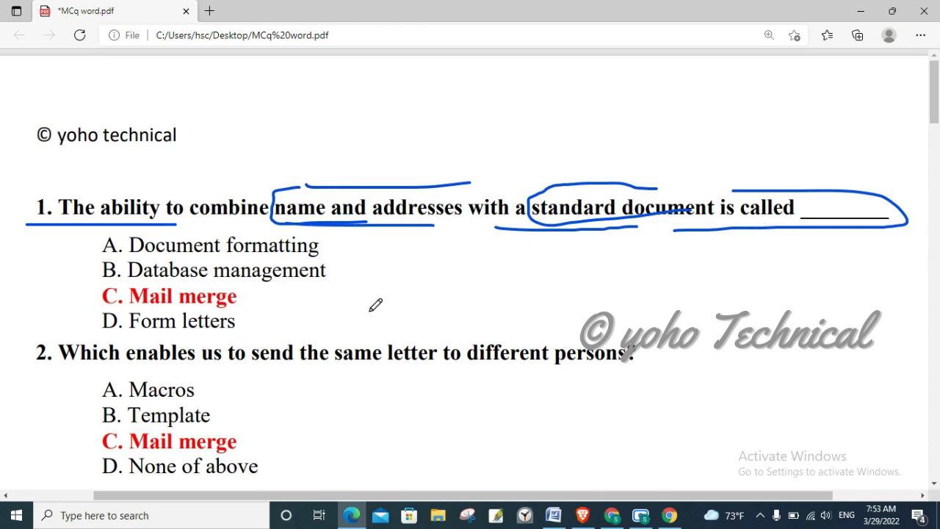
Underline answer C. Mail merge, tick option A, and cross out options B and D.
left_click_drag(105, 304, 248, 303)
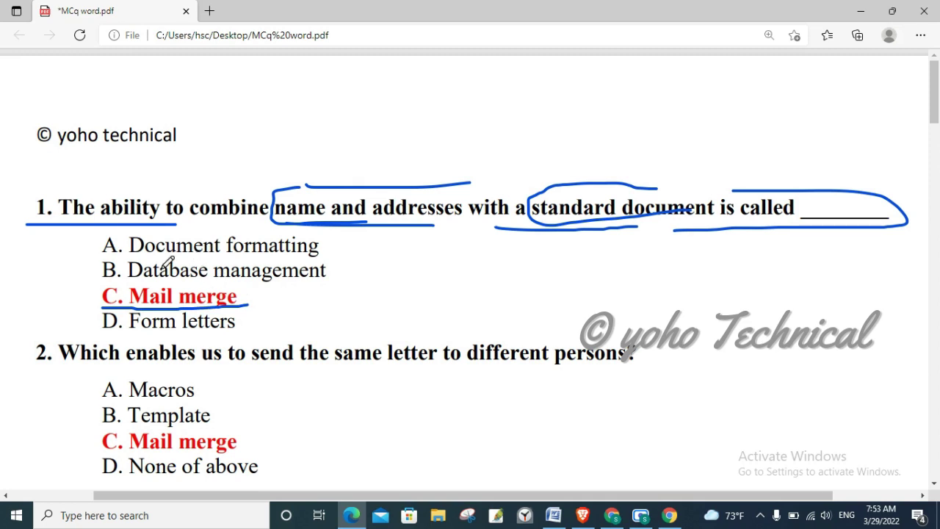
left_click_drag(323, 245, 440, 245)
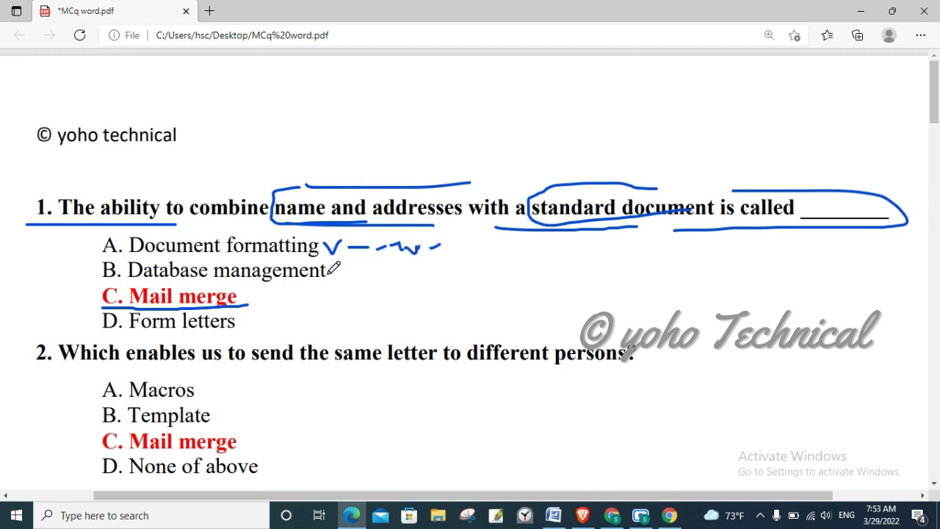
left_click_drag(309, 280, 349, 278)
left_click_drag(350, 265, 338, 278)
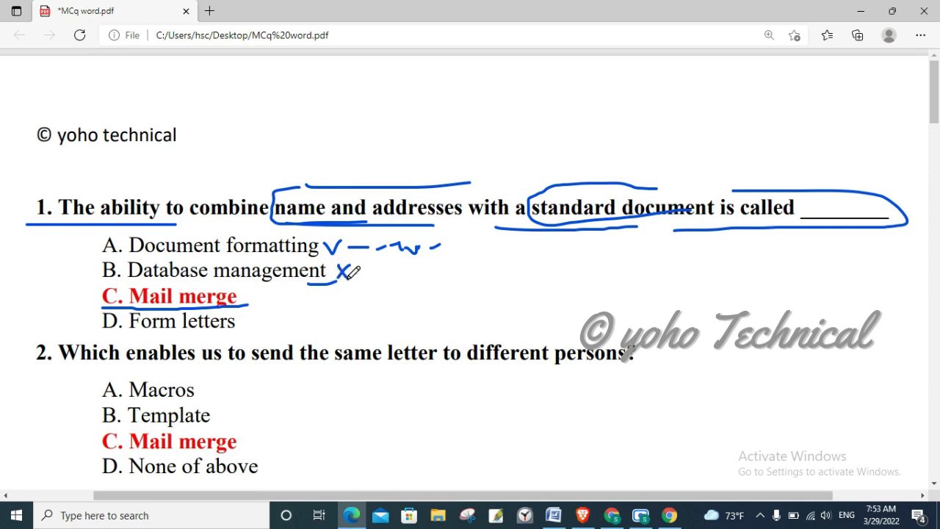
left_click_drag(147, 335, 203, 336)
left_click_drag(238, 332, 286, 295)
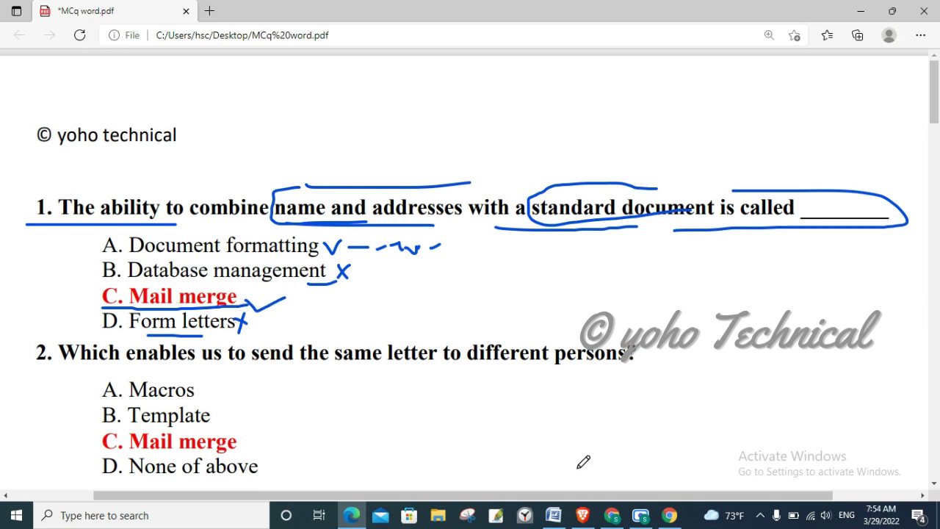
Launch Word with winword from the Run box and maximize the blank document.
key("super+r")
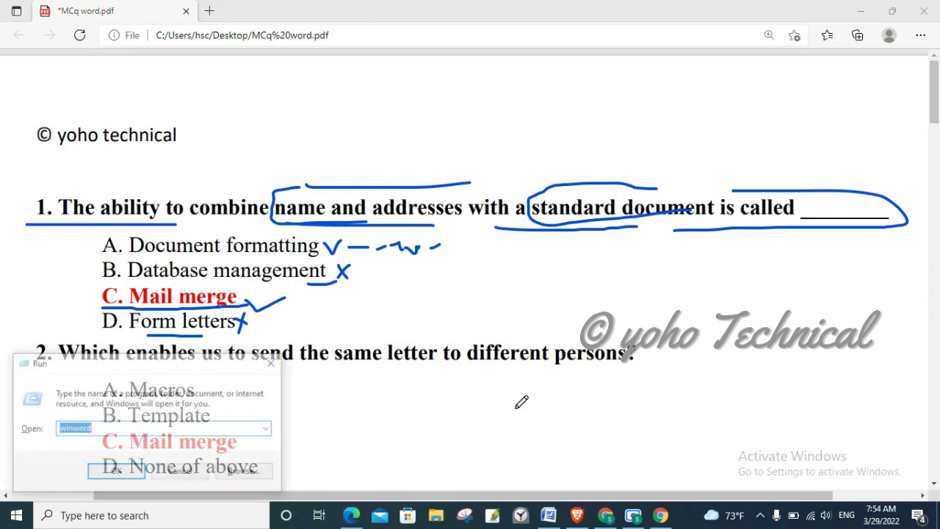
key("Return")
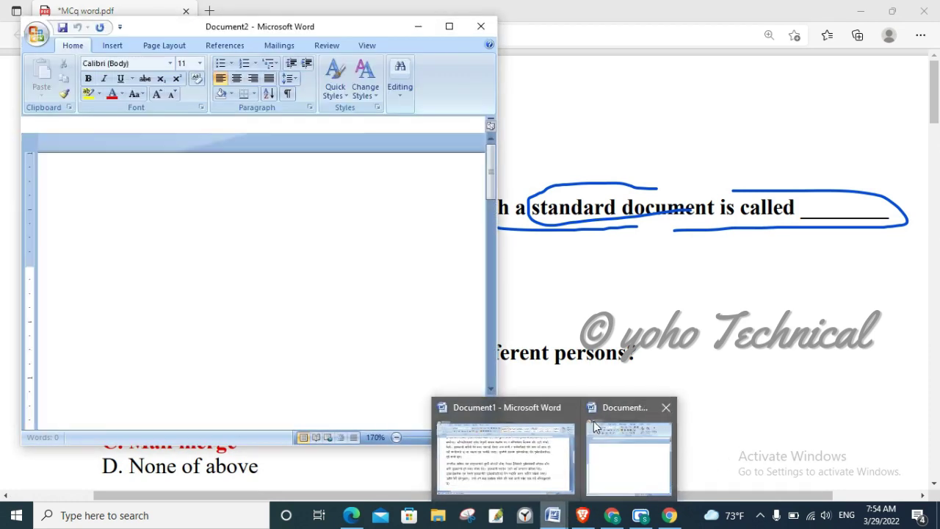
left_click(451, 27)
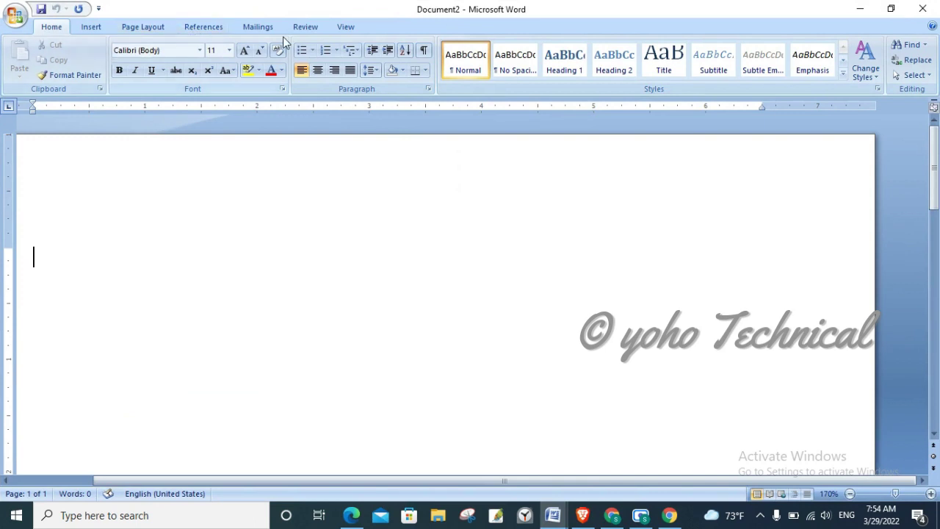
Show the Start Mail Merge document types on the Mailings tab, then go back to the PDF.
left_click(265, 29)
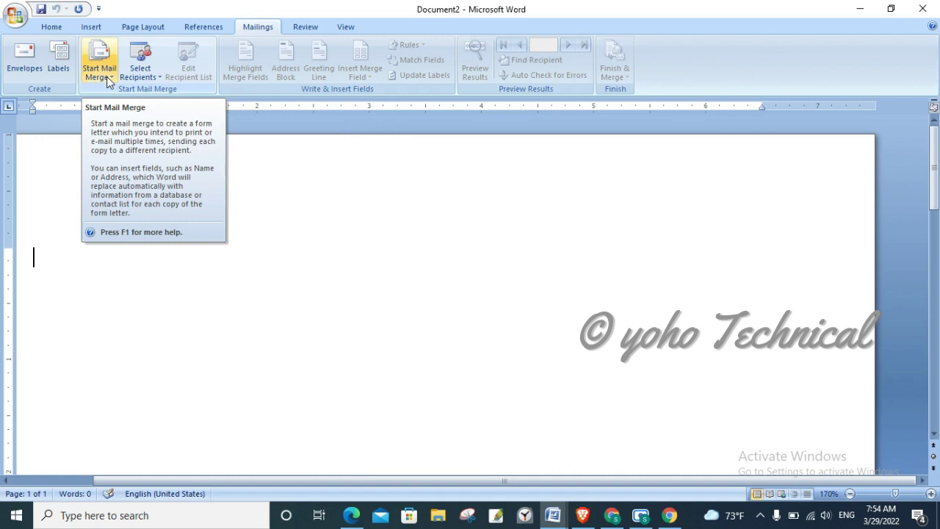
left_click(107, 76)
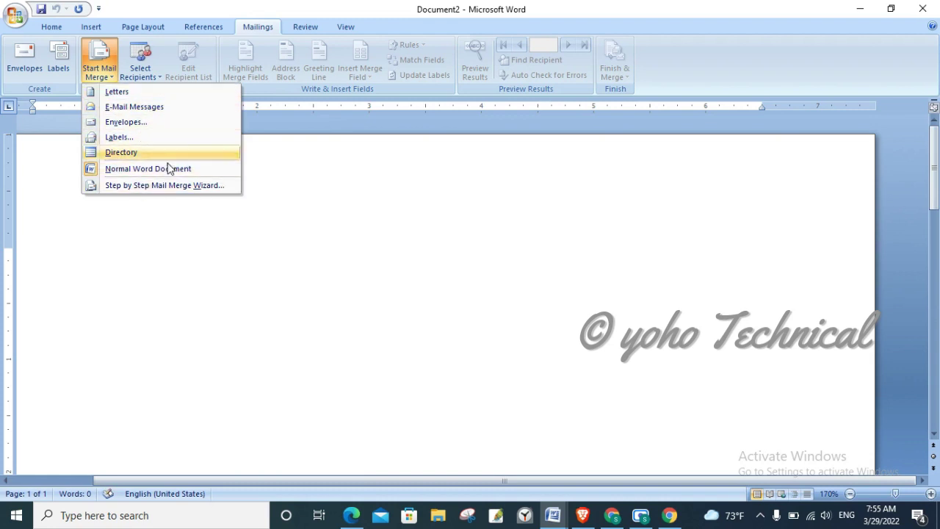
left_click(360, 211)
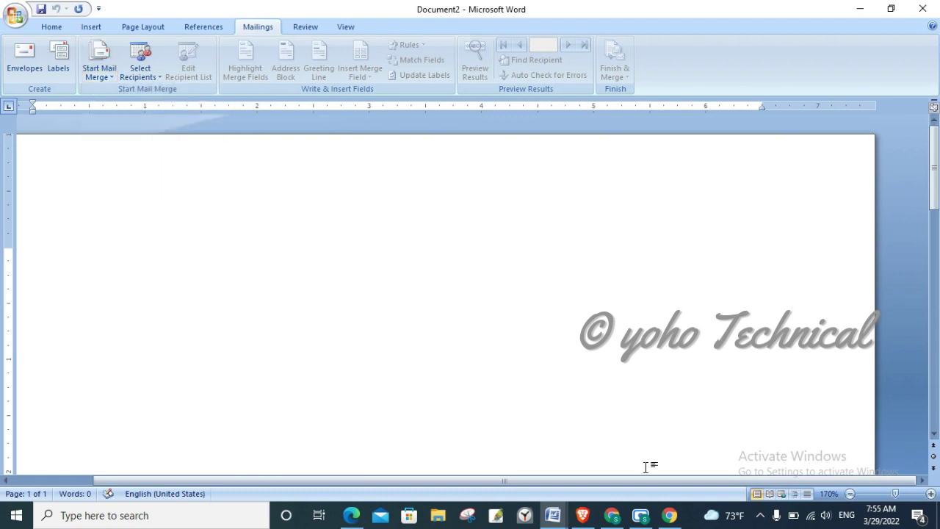
left_click(349, 517)
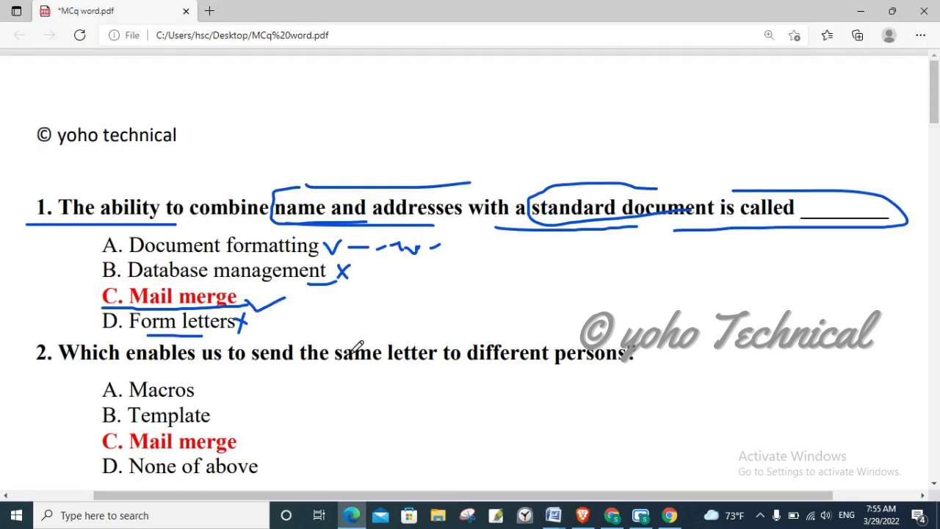
Tick question 1 as answered and scroll down to question 2.
left_click_drag(17, 214, 81, 170)
scroll(194, 345, "down", 1)
scroll(195, 345, "up", 1)
scroll(190, 338, "down", 2)
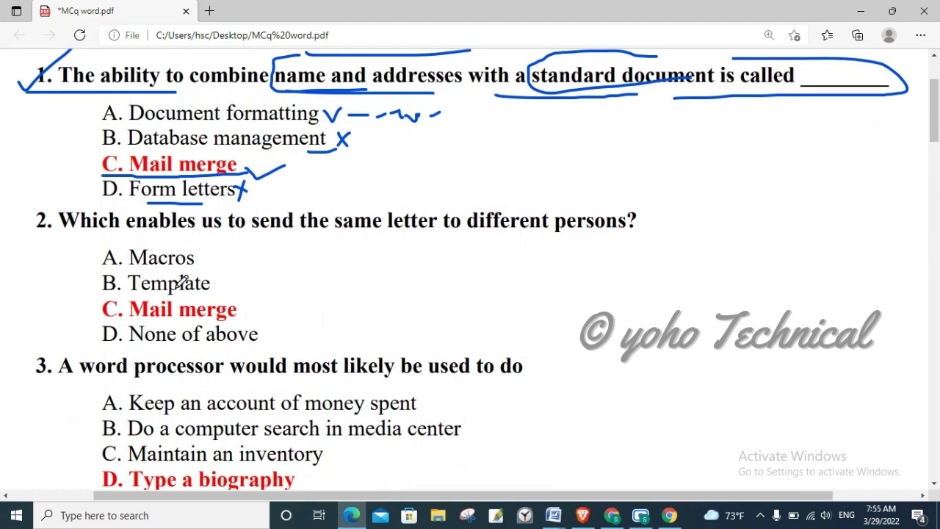
Underline 'send the same letter' and 'persons' in question 2, bracket Macros/Template, and tick Mail merge.
mouse_move(212, 237)
left_mouse_down()
mouse_move(670, 235)
mouse_move(630, 194)
left_mouse_up()
scroll(592, 212, "up", 1)
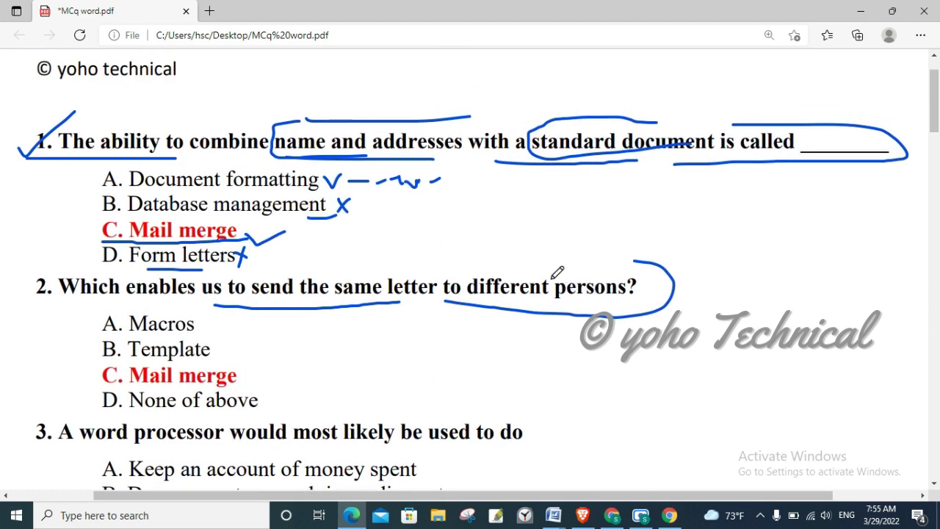
left_click_drag(587, 268, 644, 261)
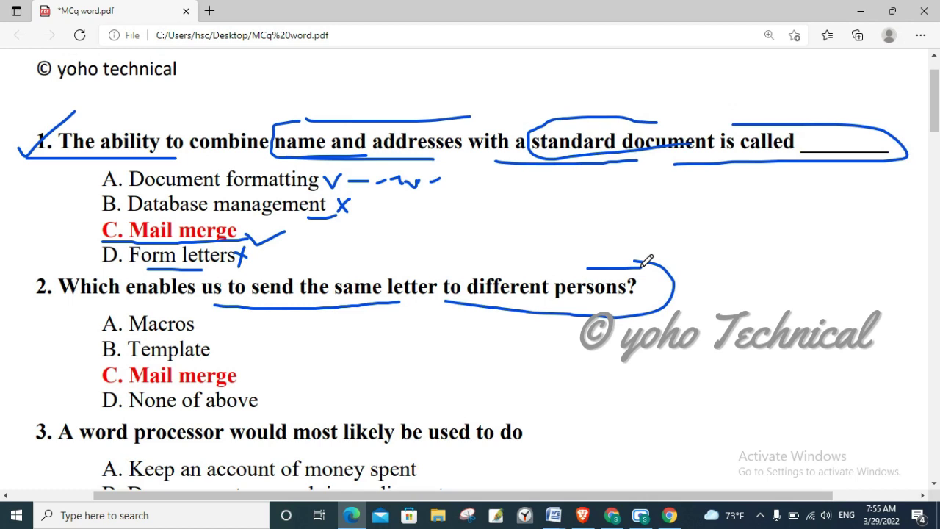
left_click_drag(79, 381, 122, 367)
mouse_move(179, 335)
left_mouse_down()
mouse_move(194, 317)
mouse_move(196, 363)
left_mouse_up()
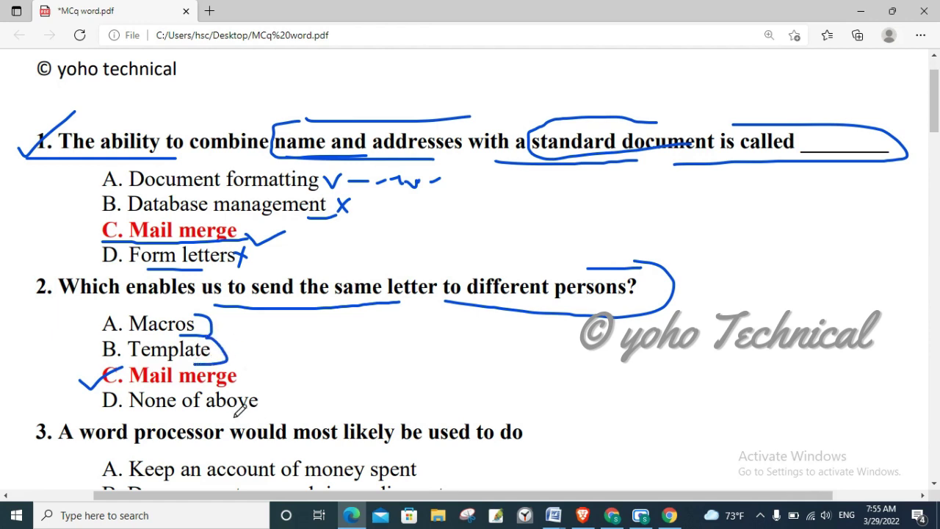
mouse_move(213, 413)
left_mouse_down()
mouse_move(257, 407)
mouse_move(271, 374)
mouse_move(322, 365)
left_mouse_up()
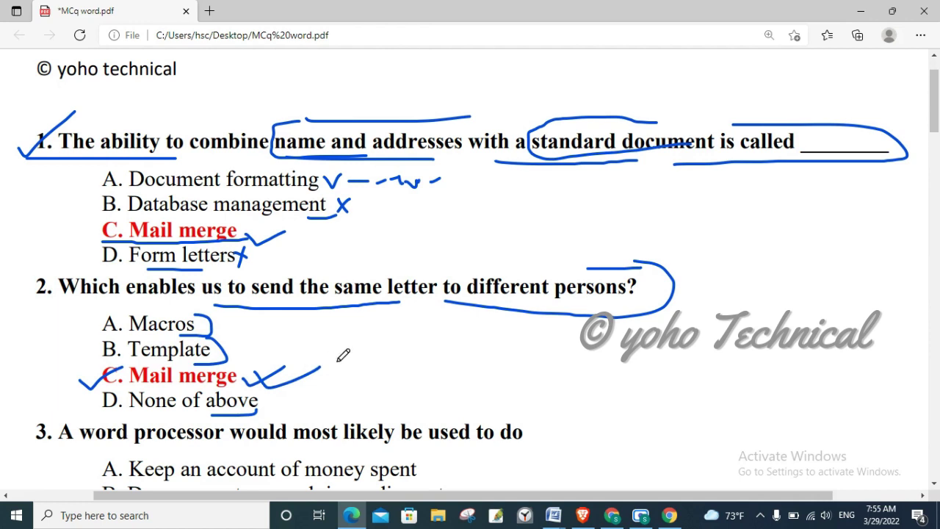
scroll(449, 354, "down", 2)
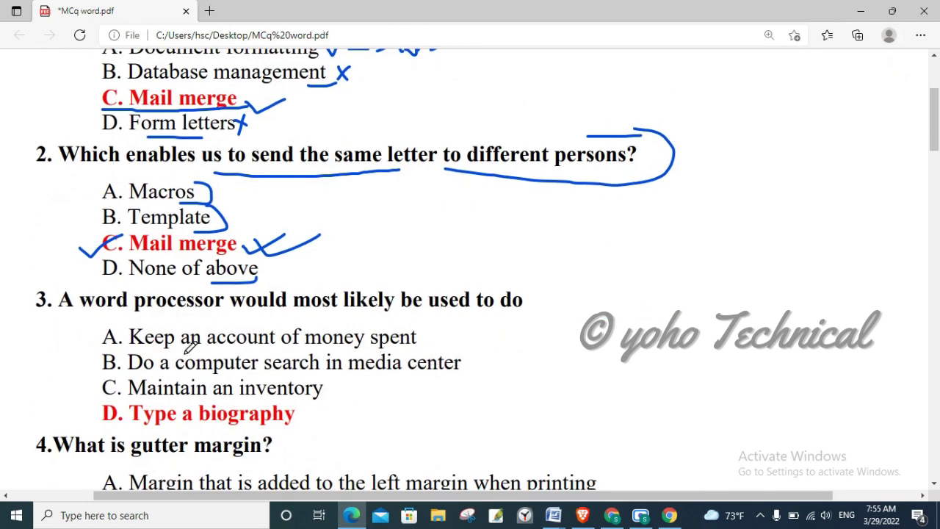
Underline question 3's key words and options A–C, then underline 'a biography' in answer D.
left_click_drag(61, 315, 188, 316)
mouse_move(259, 307)
left_mouse_down()
mouse_move(360, 314)
mouse_move(473, 283)
left_mouse_up()
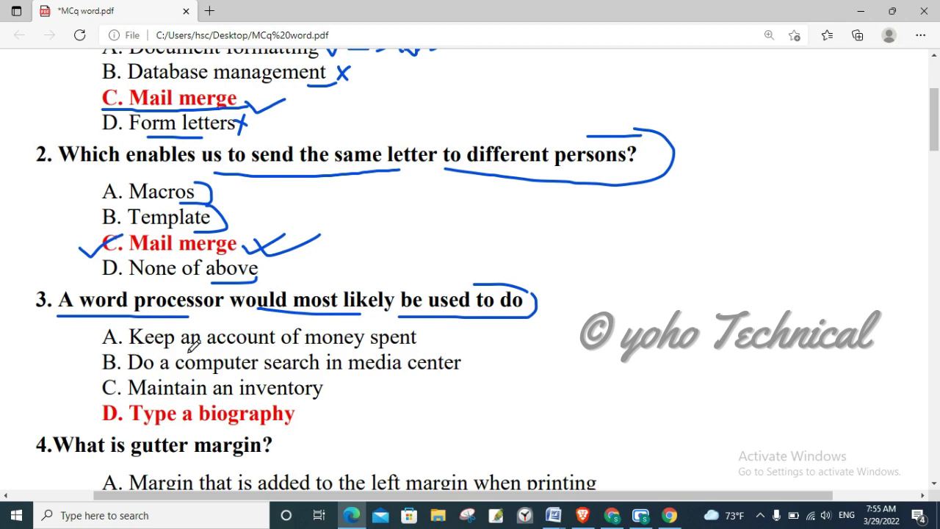
mouse_move(336, 351)
left_mouse_down()
mouse_move(437, 335)
mouse_move(406, 328)
left_mouse_up()
mouse_move(135, 375)
left_mouse_down()
mouse_move(303, 376)
mouse_move(464, 358)
left_mouse_up()
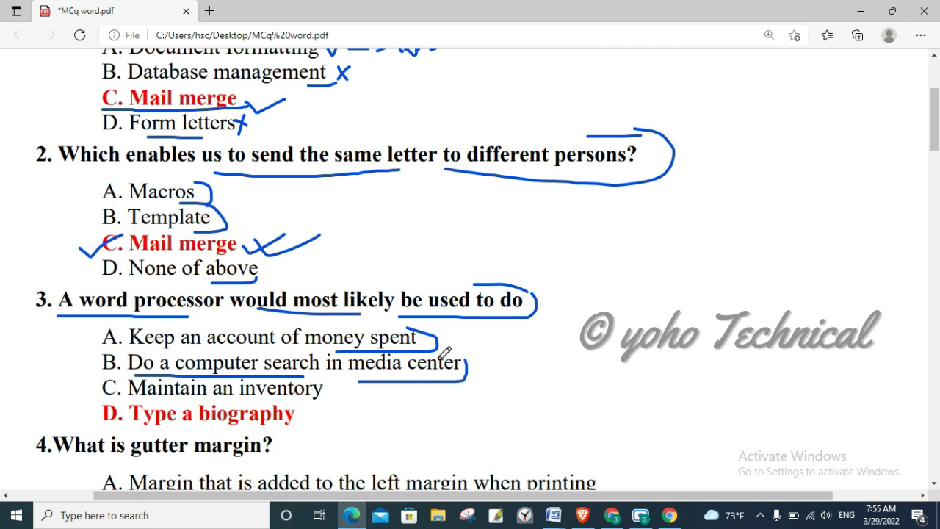
left_click_drag(150, 399, 327, 375)
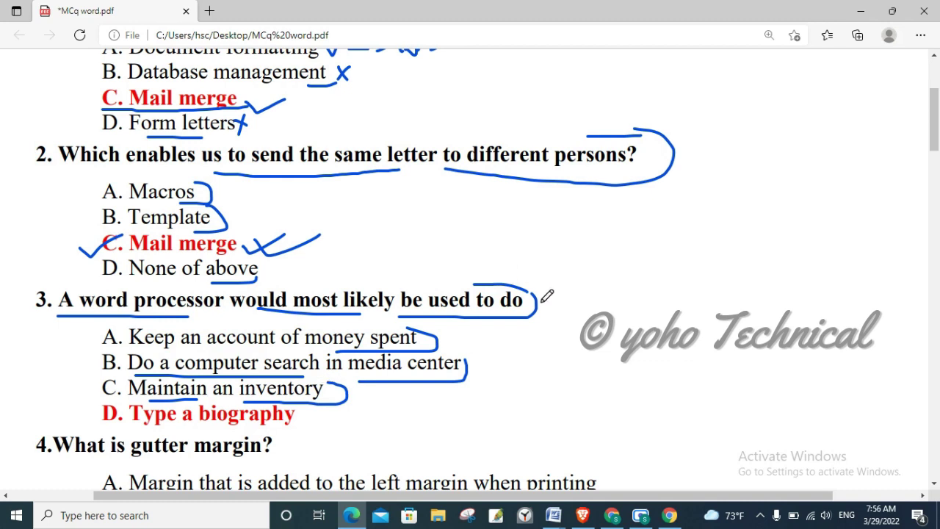
mouse_move(535, 298)
left_mouse_down()
mouse_move(598, 292)
mouse_move(576, 307)
left_mouse_up()
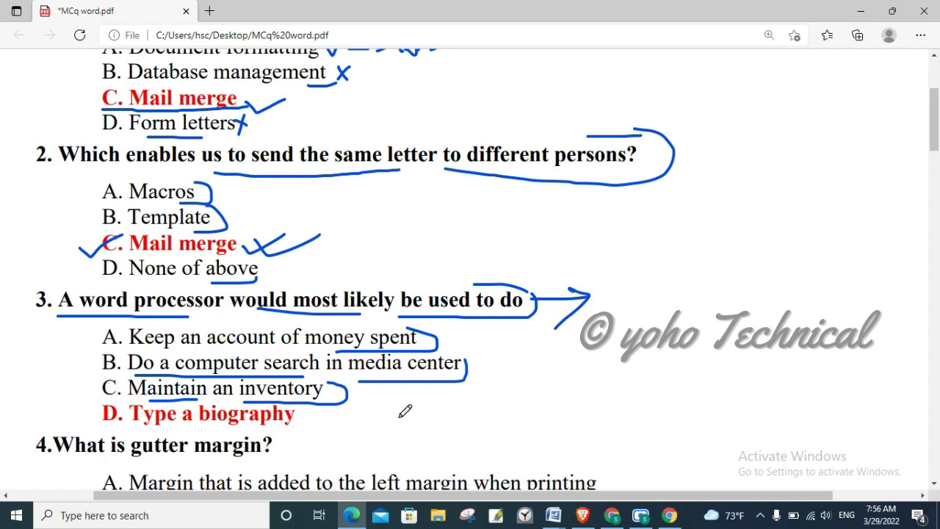
scroll(404, 410, "down", 1)
left_click_drag(175, 357, 266, 356)
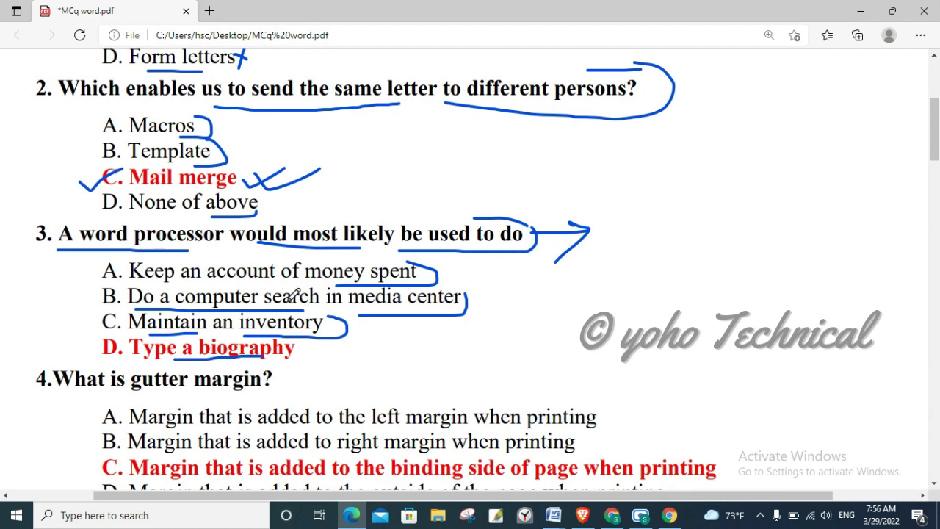
Underline 'What is gutter margin?', underline 'printing' in answers A and B, and loop answer C.
scroll(339, 332, "down", 2)
left_click_drag(72, 259, 263, 260)
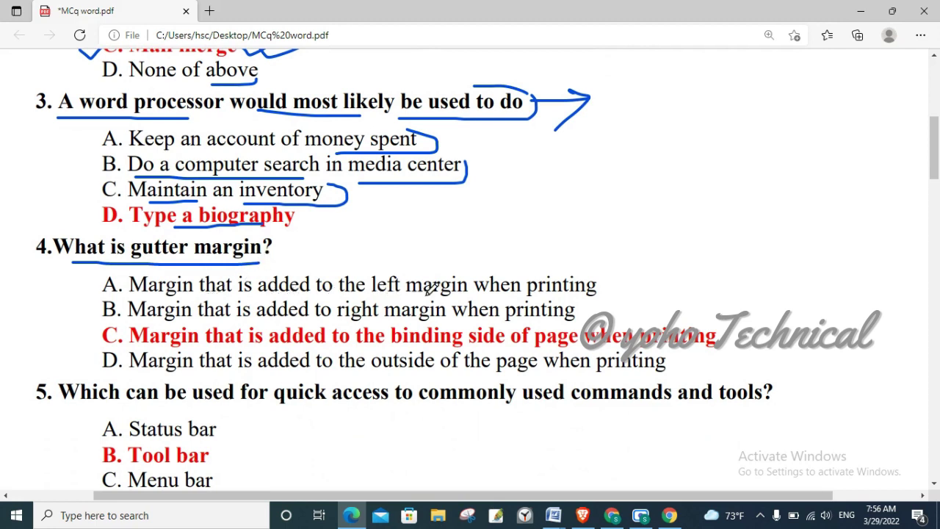
left_click_drag(540, 299, 575, 297)
left_click_drag(585, 270, 596, 299)
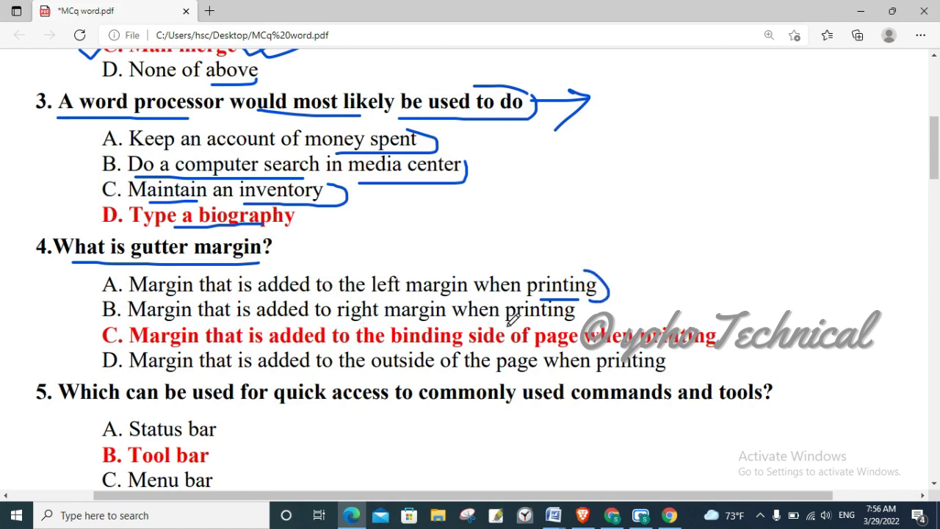
left_click_drag(552, 312, 594, 314)
left_click_drag(684, 348, 683, 310)
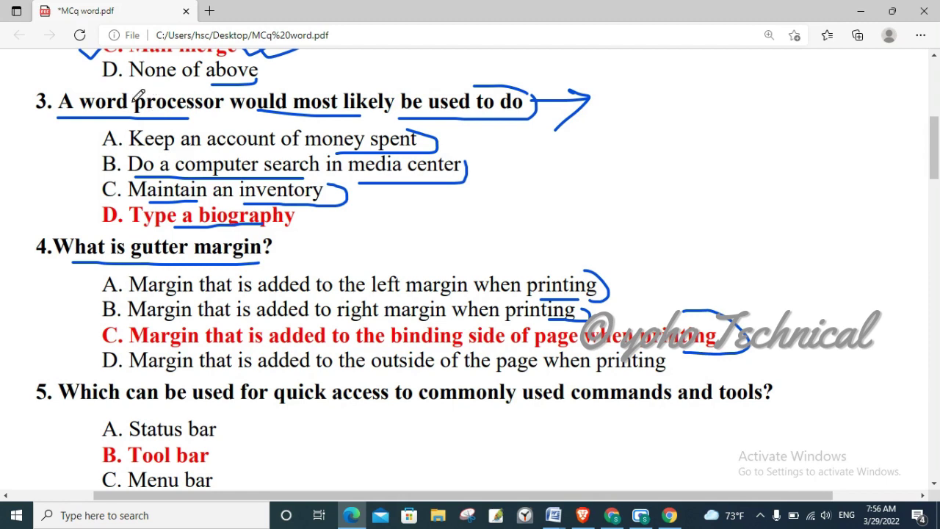
Underline 'left' in answer A and sketch a small box with lines beside question 3's answers.
mouse_move(48, 67)
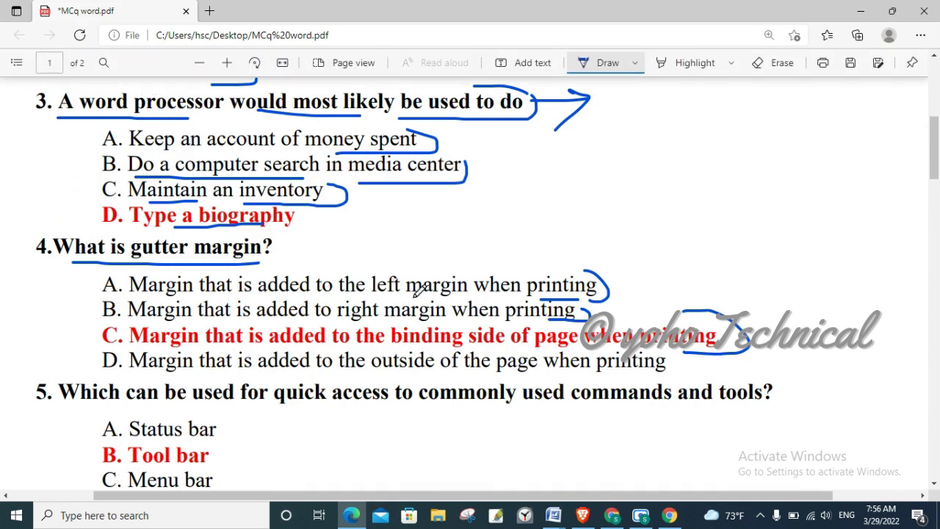
left_click_drag(372, 298, 383, 297)
left_click_drag(540, 208, 643, 203)
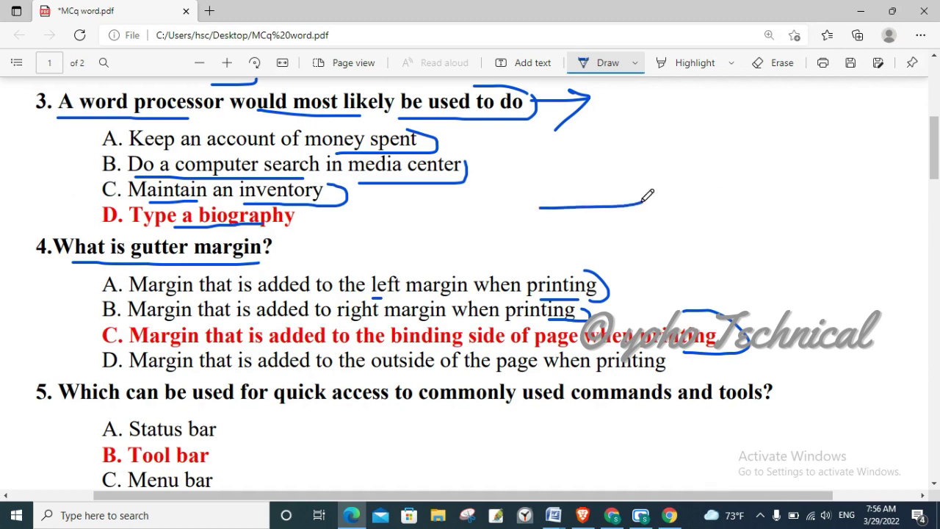
mouse_move(545, 194)
left_mouse_down()
mouse_move(544, 216)
mouse_move(557, 211)
left_mouse_up()
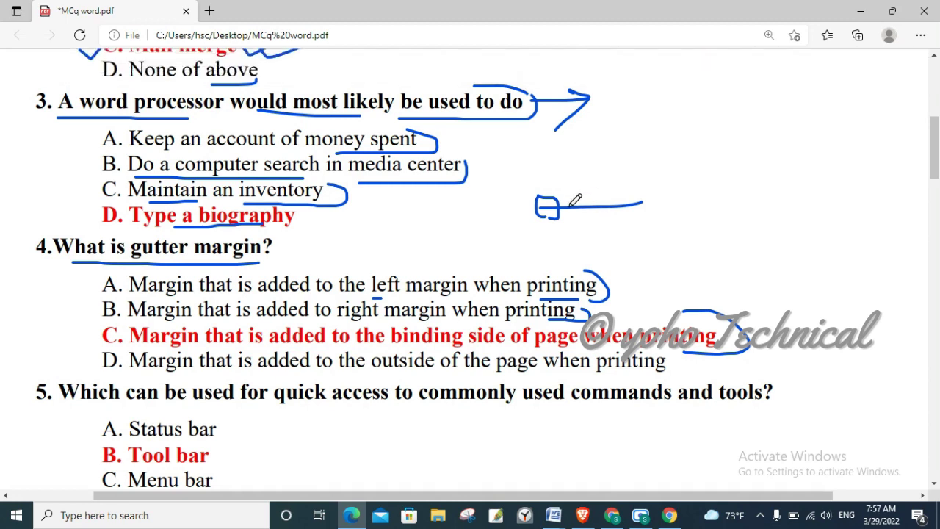
mouse_move(545, 195)
left_mouse_down()
mouse_move(543, 156)
mouse_move(550, 166)
left_mouse_up()
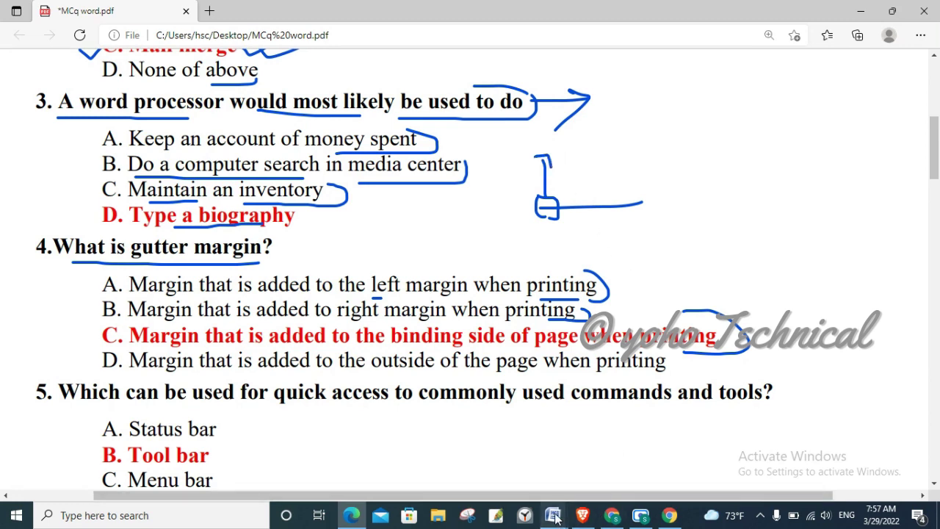
In Document2, set a 2" gutter in the Page Setup dialog opened from the Page Layout ruler.
mouse_move(555, 518)
left_click(611, 470)
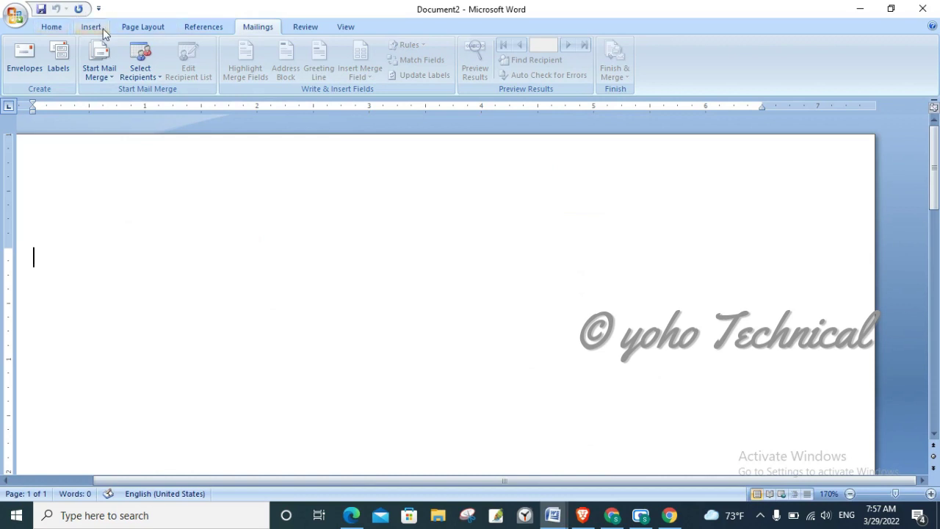
left_click(57, 31)
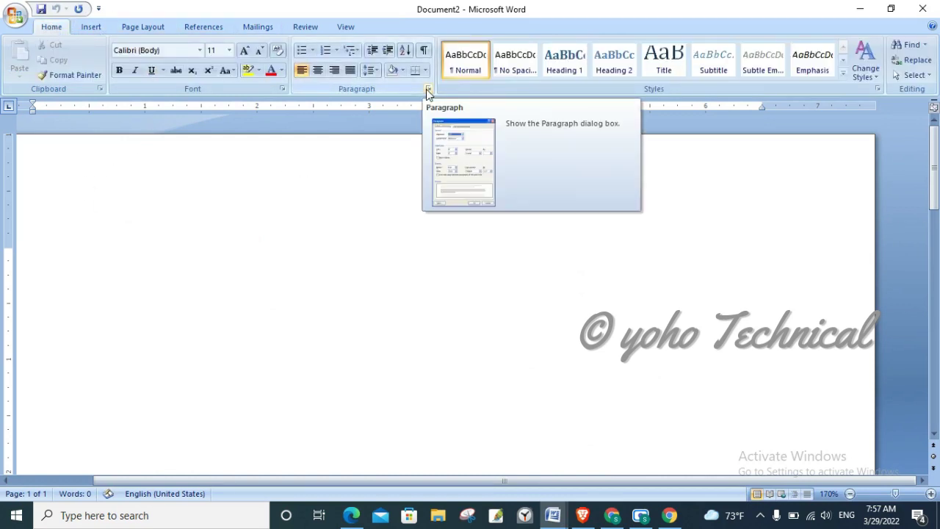
left_click(149, 27)
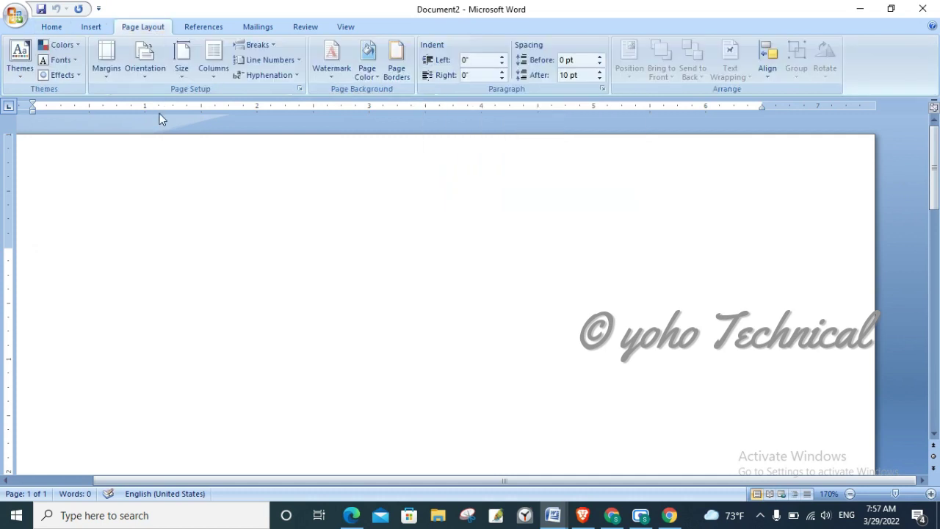
left_click(107, 66)
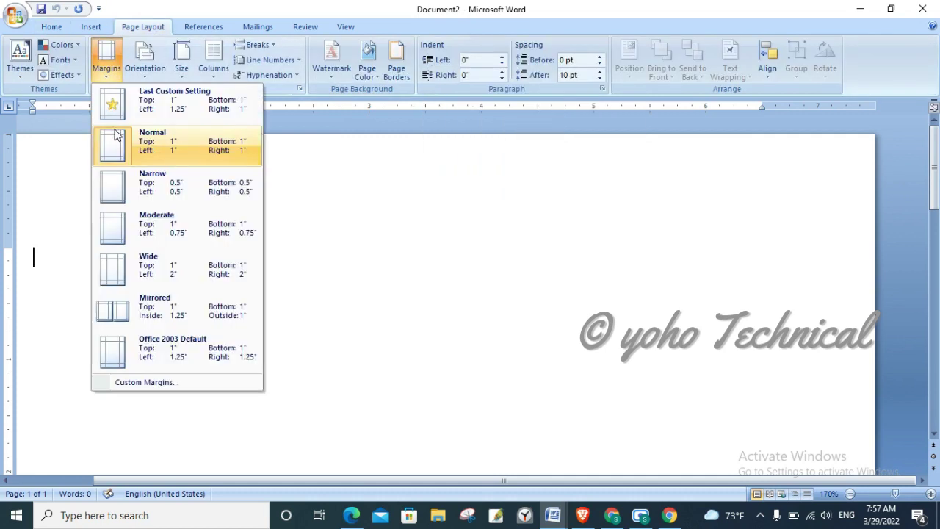
left_click(54, 104)
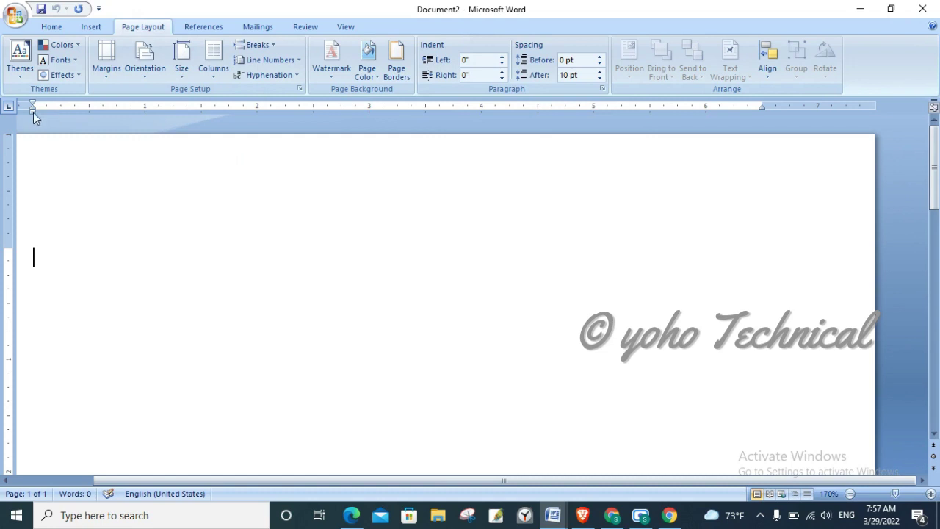
double_click(26, 109)
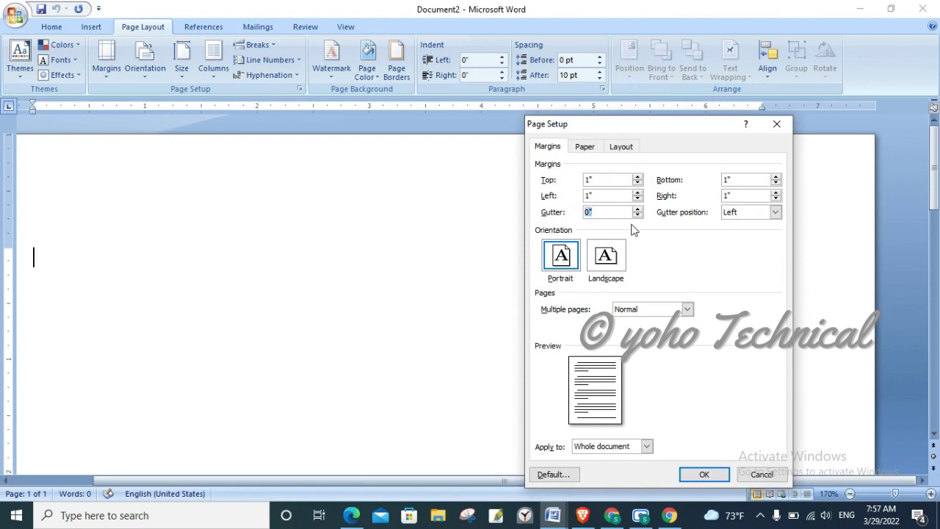
key("Return")
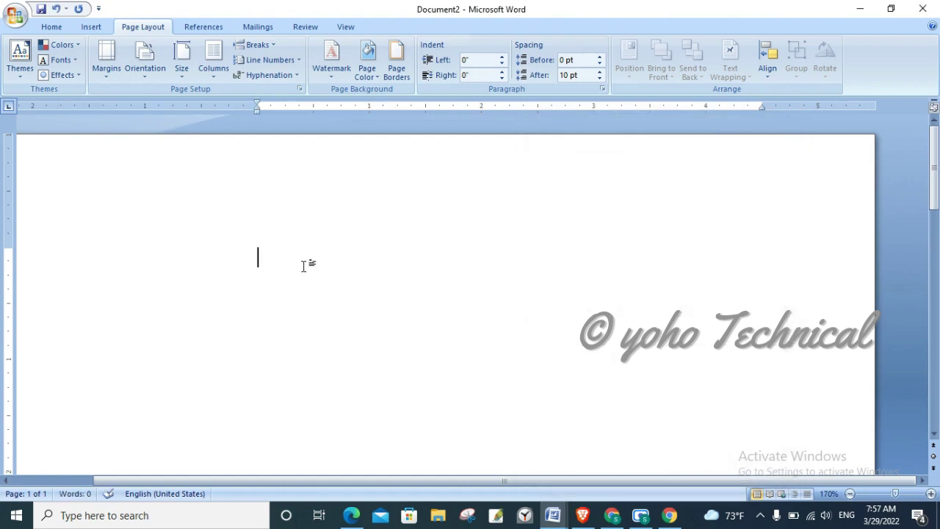
Generate sample paragraphs in the document with =rand().
type("=rand(")
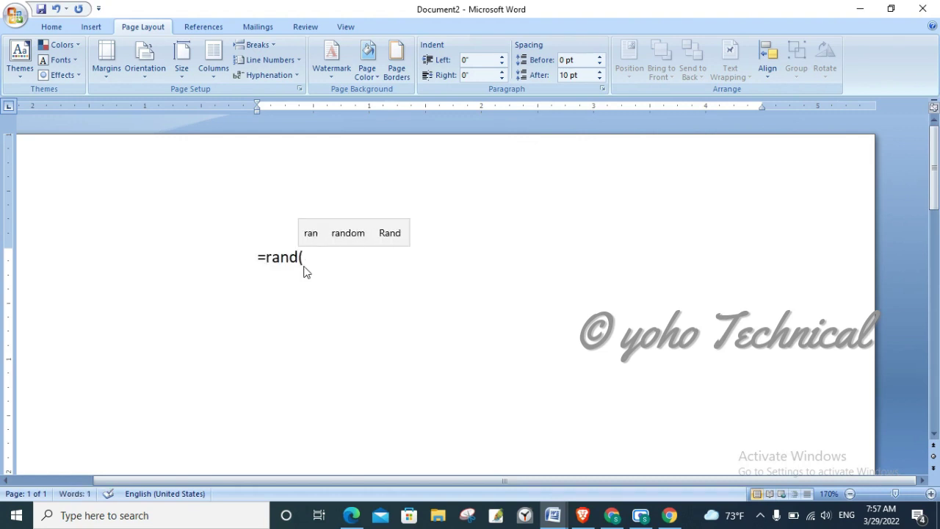
type(")")
key("Return")
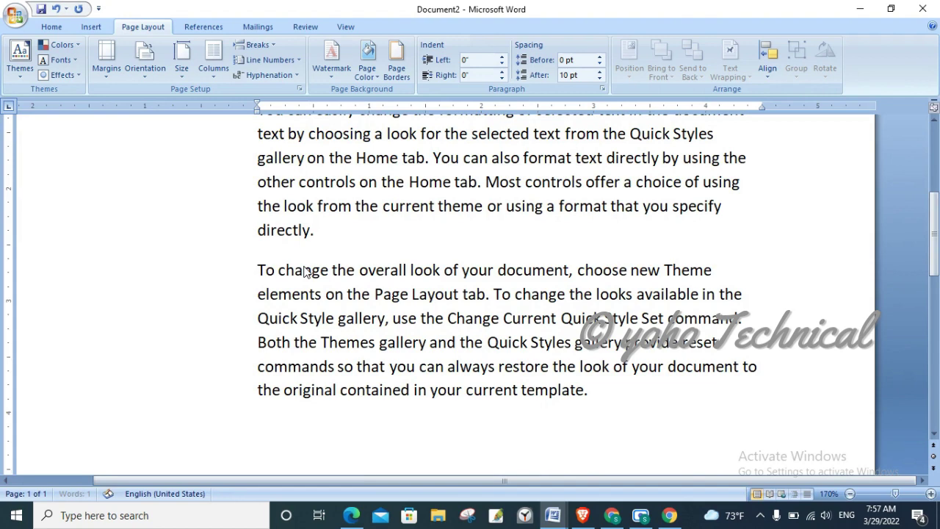
scroll(437, 258, "up", 5)
scroll(441, 294, "down", 2)
scroll(448, 328, "up", 2)
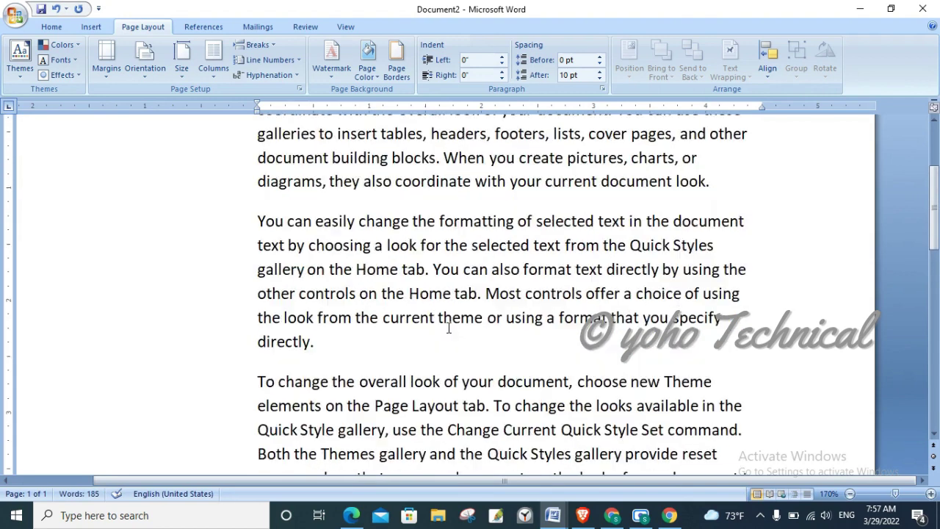
Insert a page break after the last paragraph to start page 2.
key("ctrl+a")
scroll(496, 382, "down", 5)
left_click(451, 277)
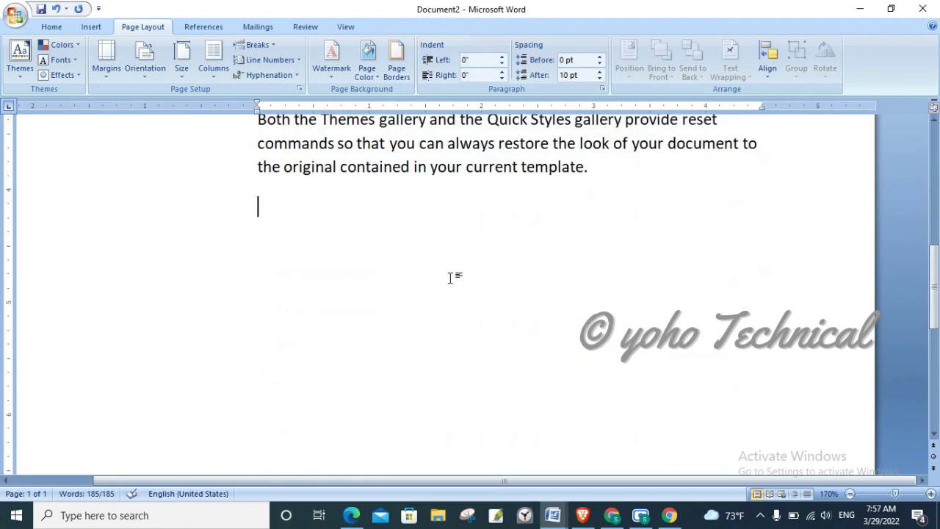
key("ctrl+Return")
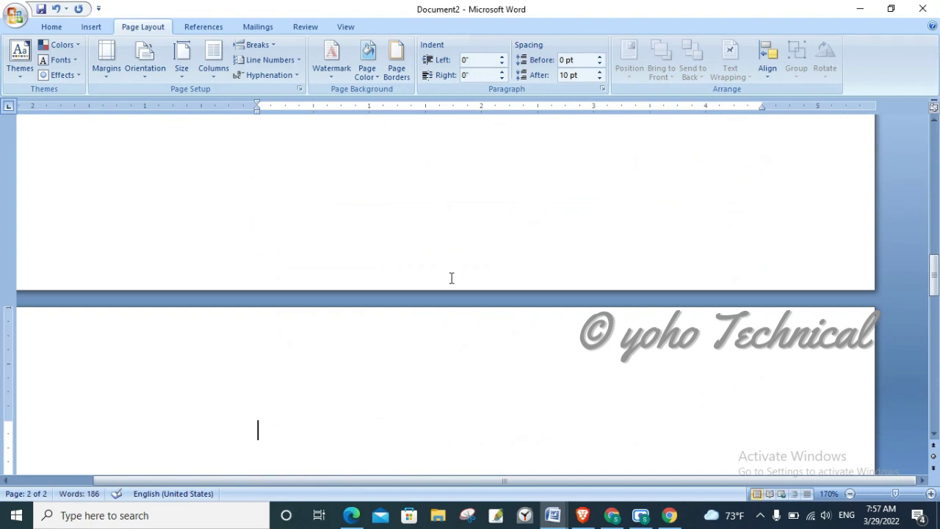
right_click(363, 436)
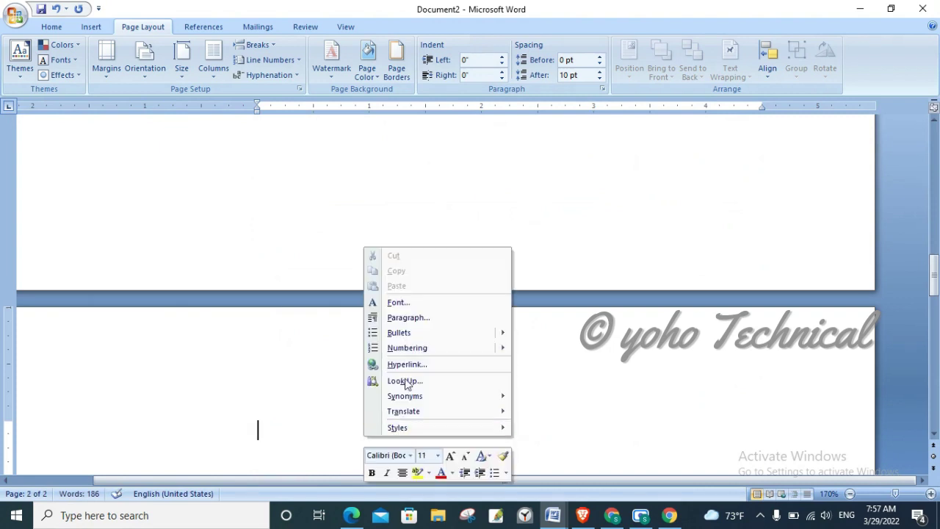
key("Escape")
key("BackSpace")
scroll(535, 250, "up", 2)
scroll(559, 263, "up", 1)
scroll(583, 294, "up", 2)
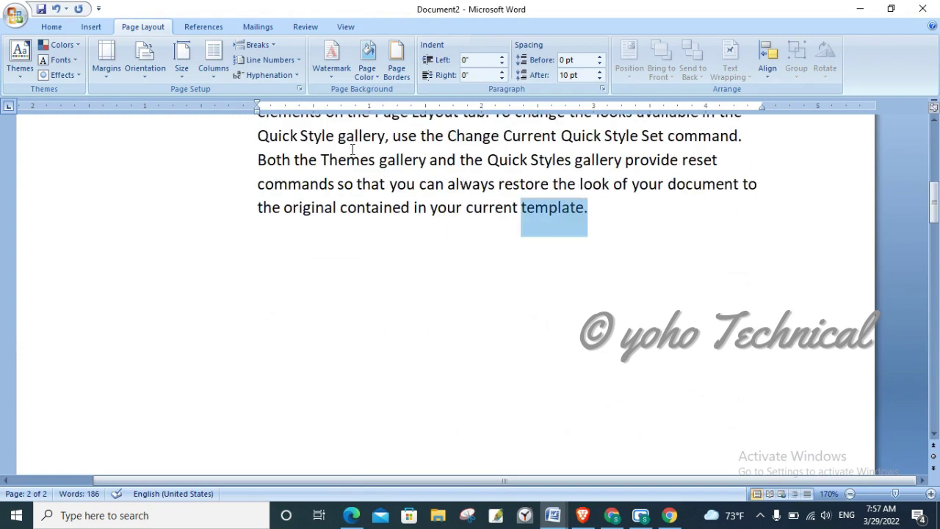
Copy the sample paragraphs and paste them onto page 2, then return to the top.
left_click_drag(616, 246, 294, 117)
right_click(397, 403)
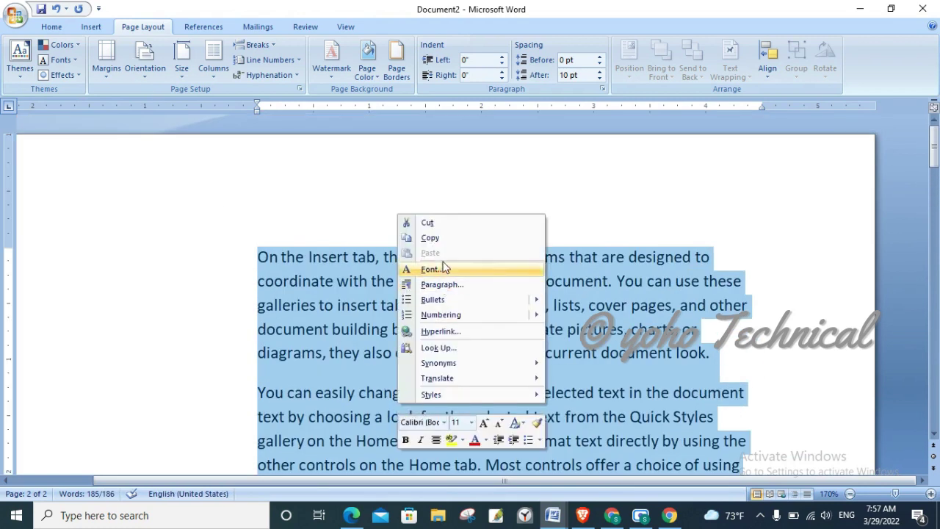
left_click(440, 238)
scroll(546, 417, "down", 2)
scroll(546, 417, "down", 3)
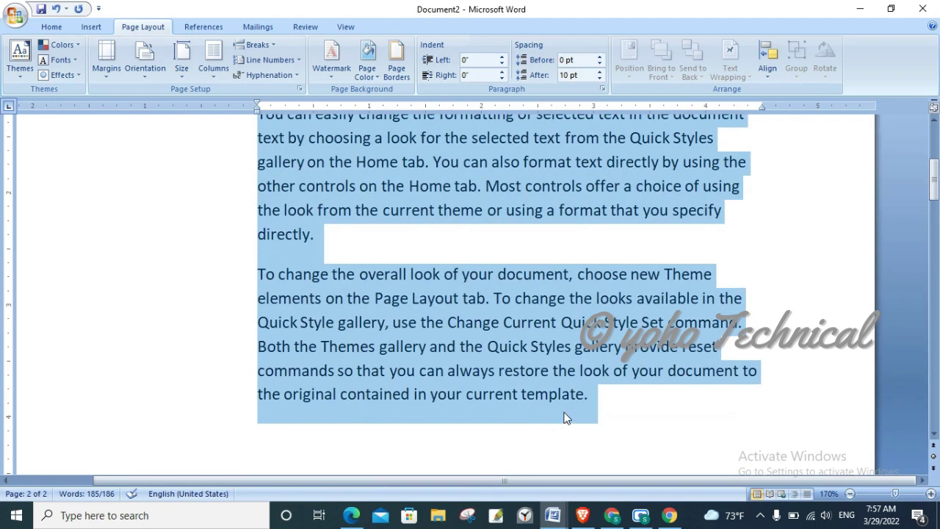
left_click(564, 411)
key("ctrl+End")
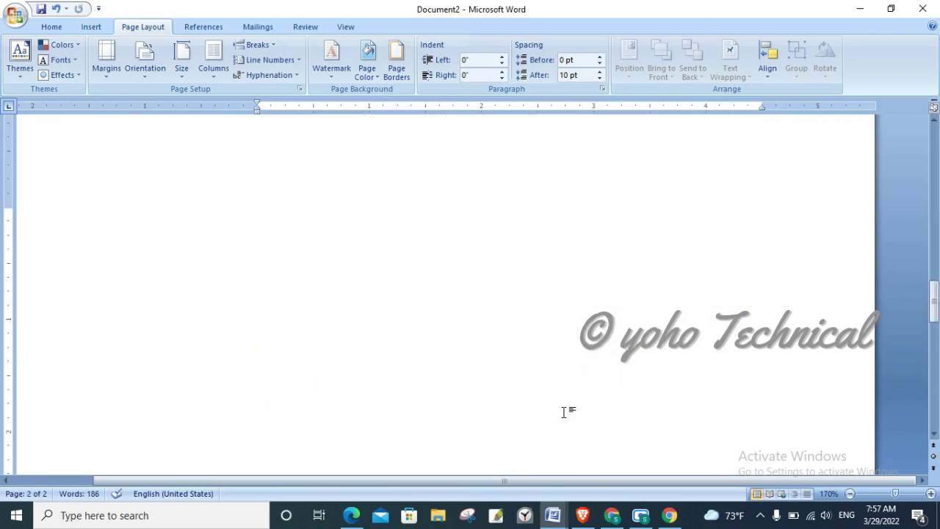
key("ctrl+v")
scroll(543, 413, "up", 3)
scroll(540, 411, "down", 1)
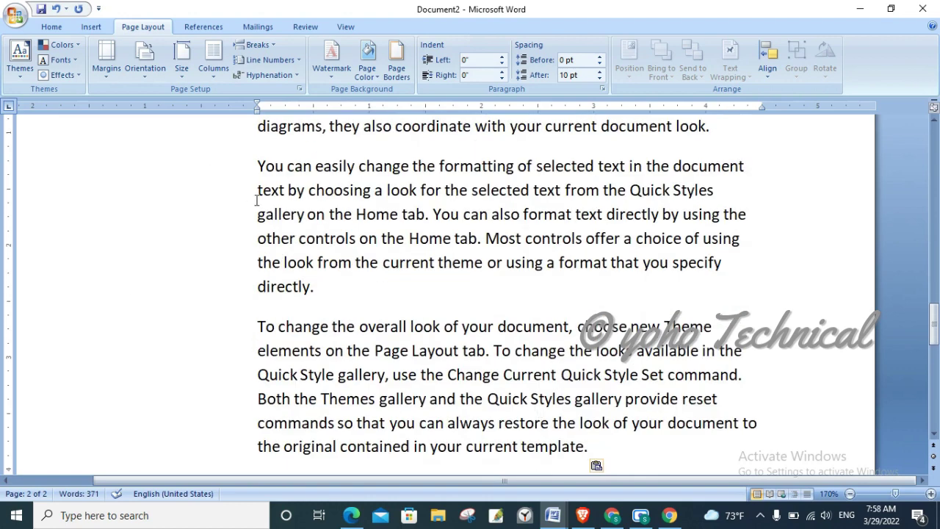
scroll(257, 199, "up", 4)
scroll(321, 249, "up", 4)
scroll(320, 250, "up", 1)
scroll(321, 250, "up", 1)
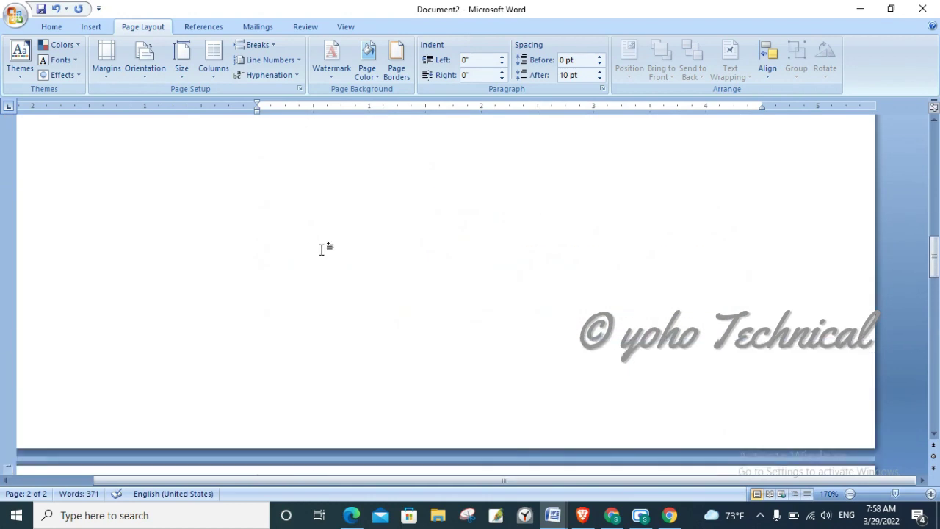
scroll(321, 249, "up", 1)
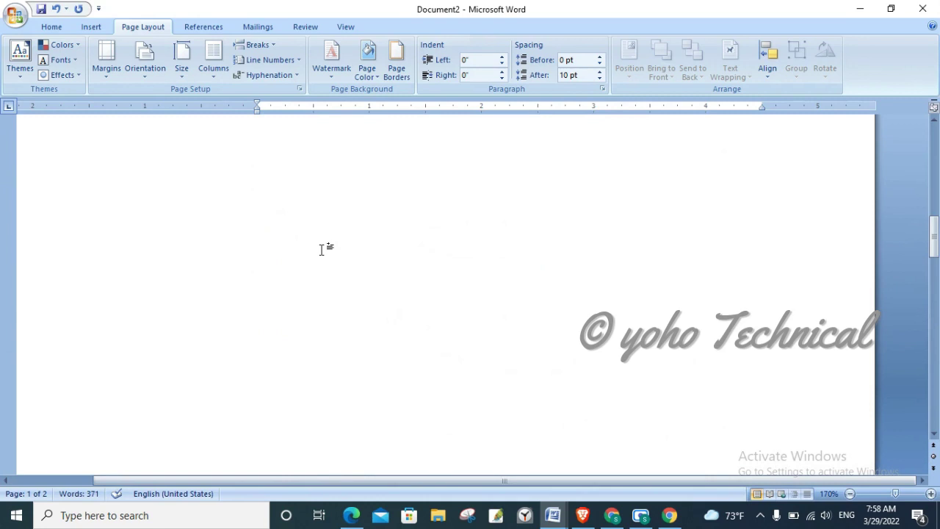
left_click_drag(934, 235, 936, 143)
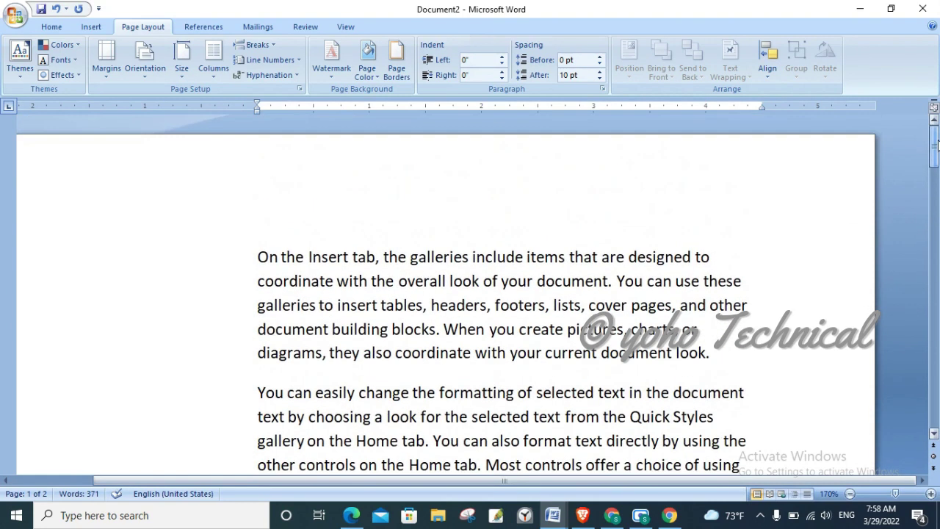
Keep the gutter position Left in Page Setup and apply it with OK.
double_click(45, 105)
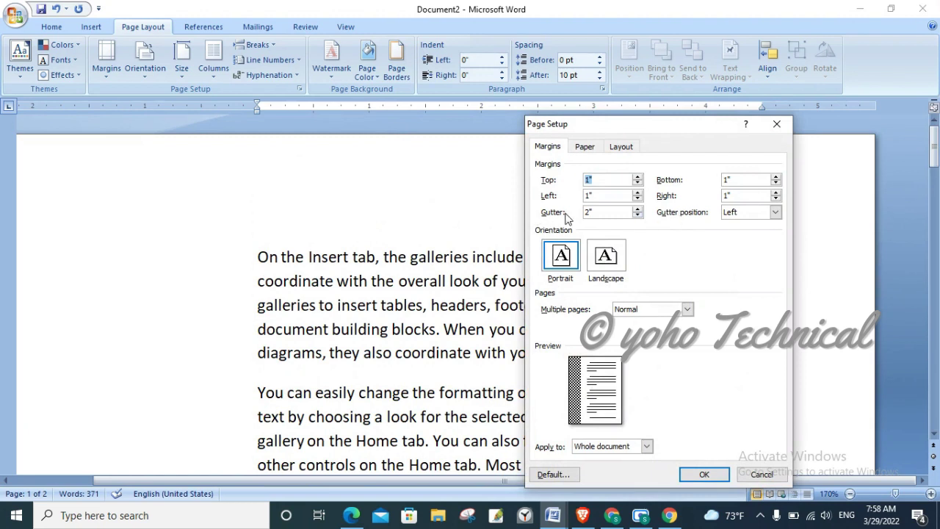
left_click(774, 212)
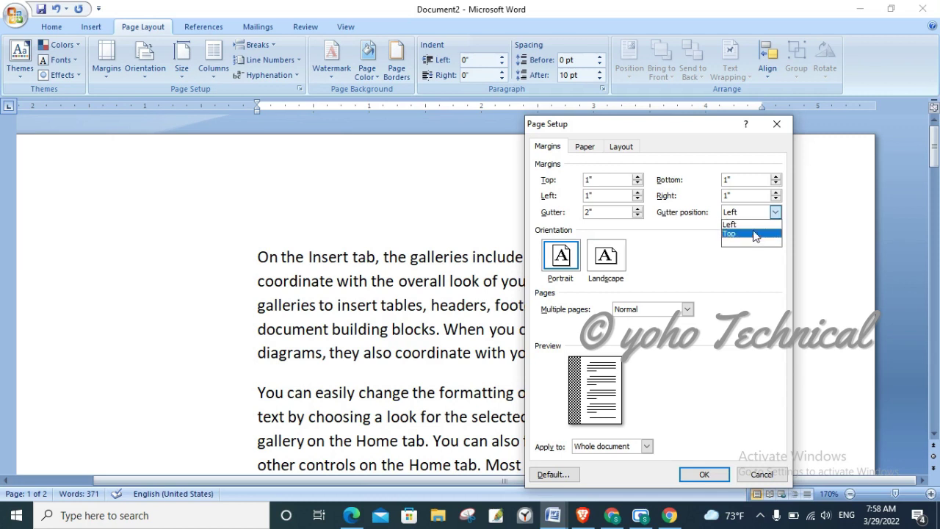
left_click(579, 403)
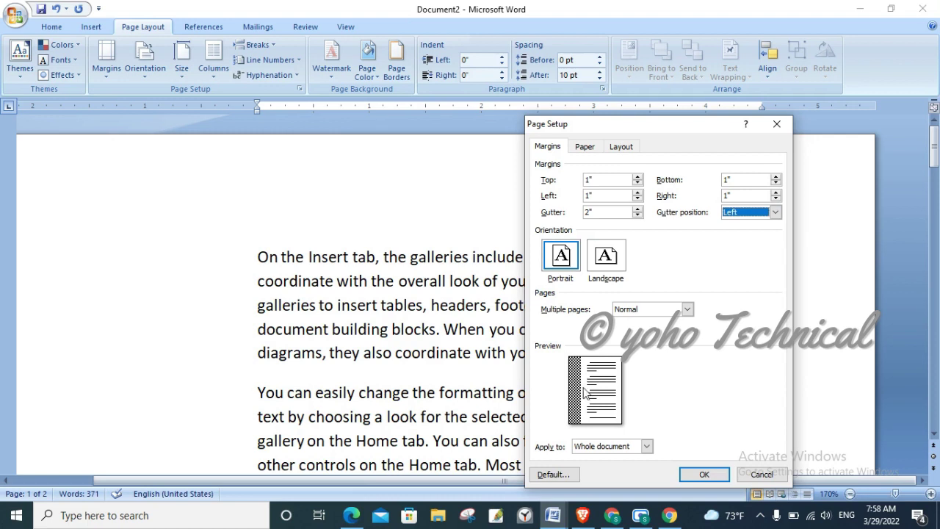
left_click(705, 478)
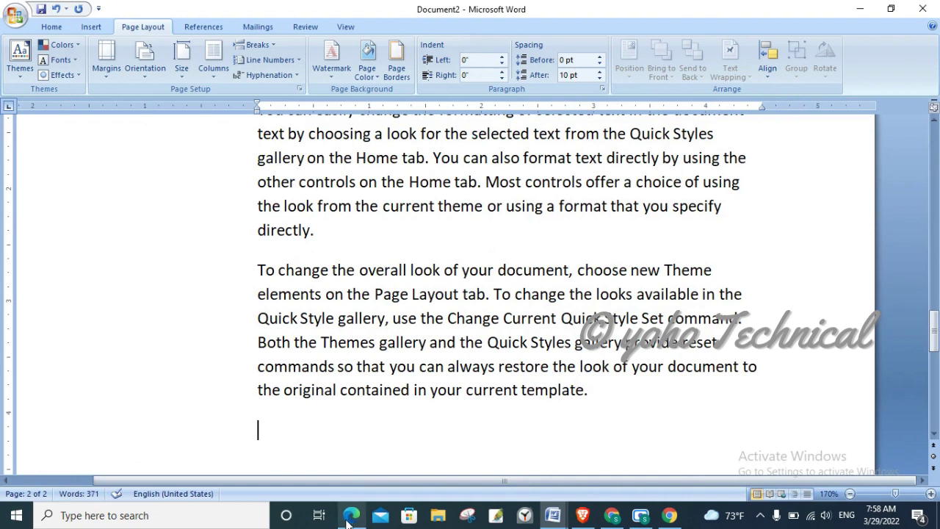
scroll(163, 327, "down", 2)
scroll(176, 334, "down", 1)
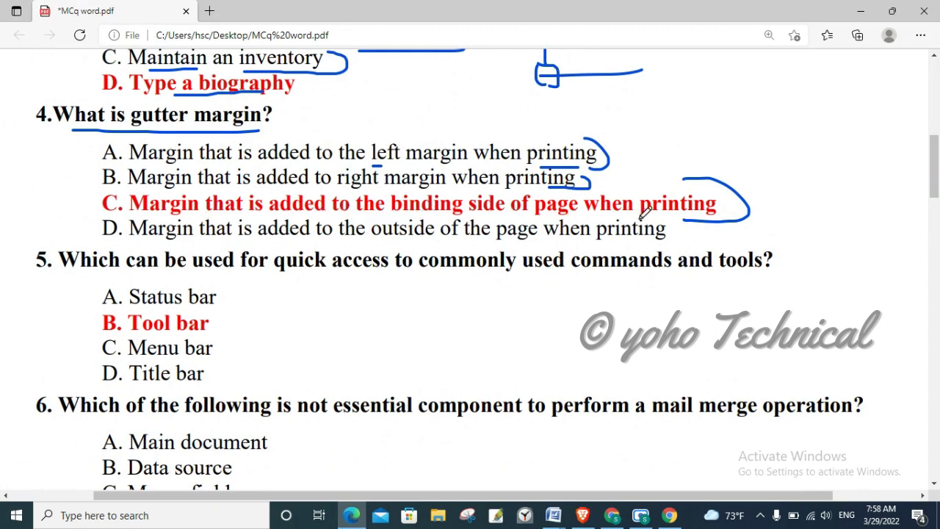
Tick question 4's binding-side answer, underline question 5, circle 'quick', and tick B. Tool bar.
left_click_drag(734, 197, 769, 196)
mouse_move(57, 270)
left_mouse_down()
mouse_move(369, 280)
mouse_move(790, 270)
mouse_move(712, 246)
left_mouse_up()
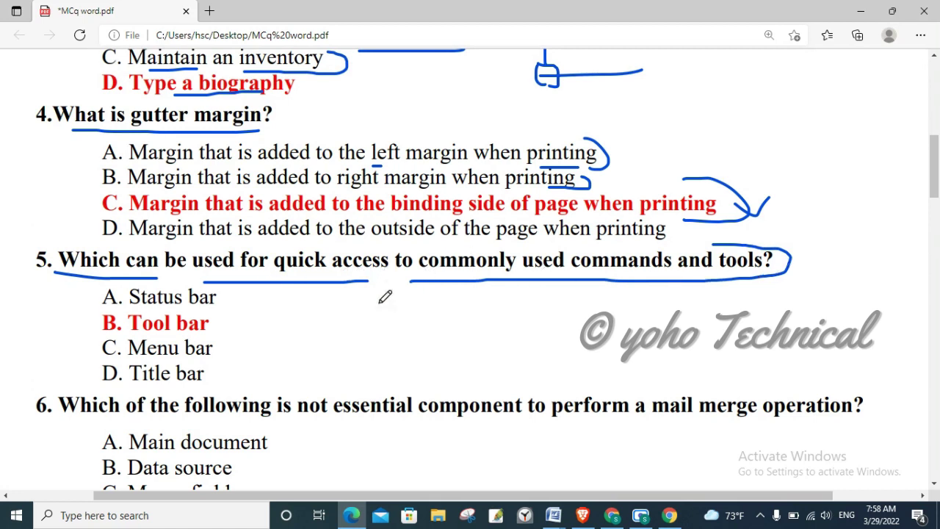
left_click_drag(313, 244, 314, 281)
mouse_move(212, 323)
left_mouse_down()
mouse_move(269, 316)
mouse_move(288, 327)
left_mouse_up()
scroll(309, 334, "down", 3)
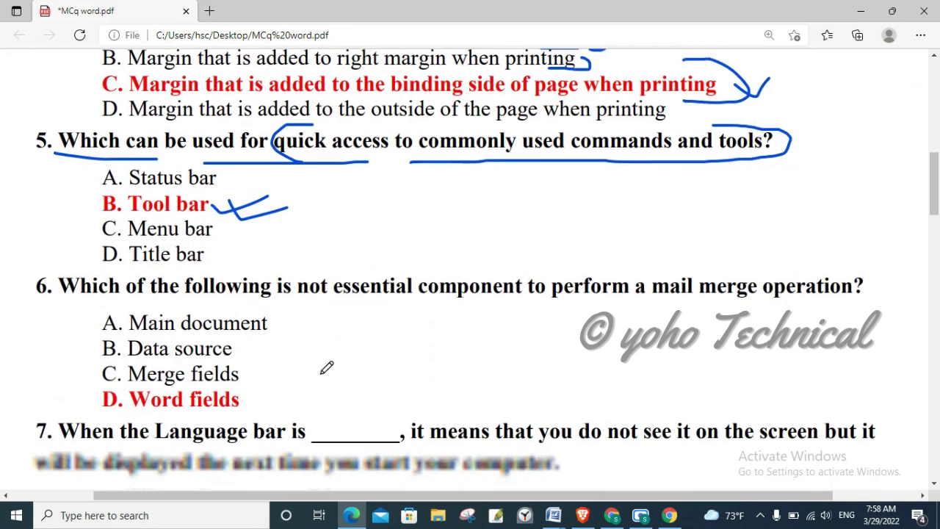
Mark 'essential', 'component' and 'not' in question 6, tick D. Word fields and Main document.
mouse_move(70, 287)
left_mouse_down()
mouse_move(747, 290)
mouse_move(777, 259)
left_mouse_up()
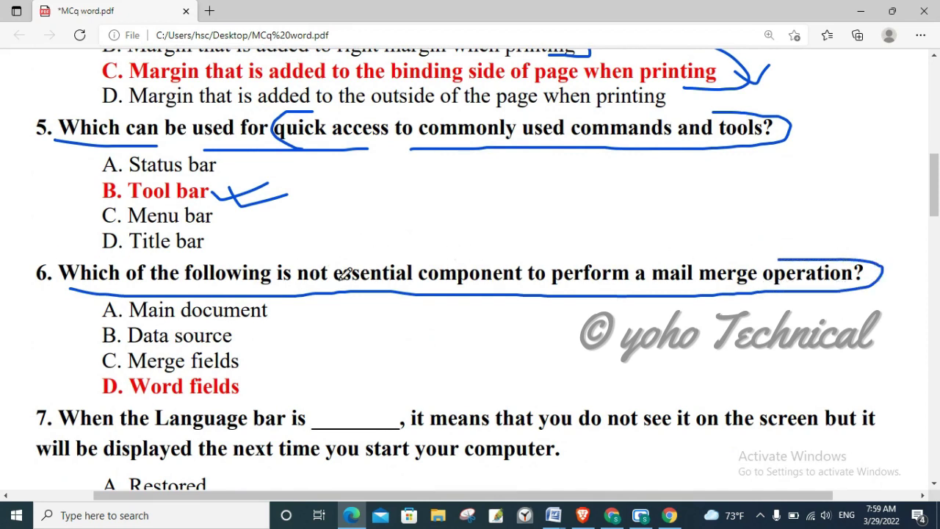
left_click_drag(369, 253, 335, 259)
left_click_drag(449, 233, 429, 244)
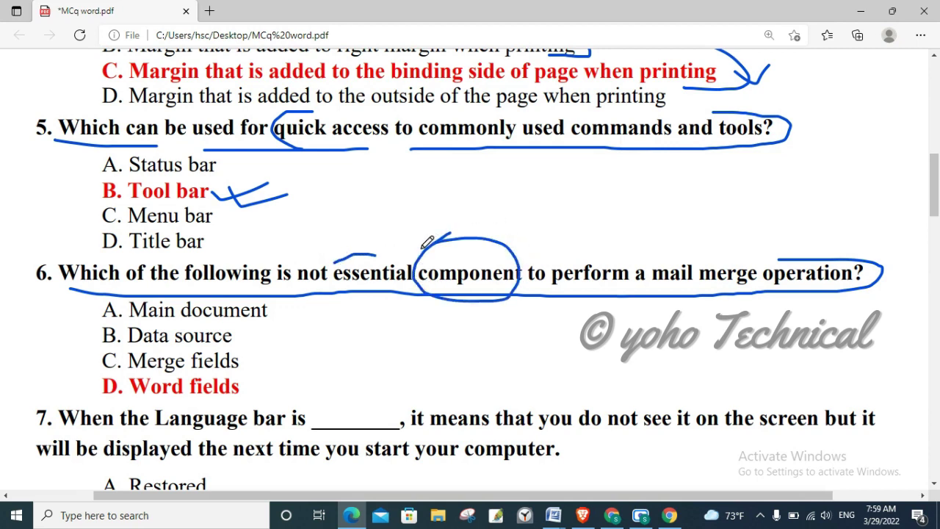
left_click_drag(296, 287, 340, 285)
left_click_drag(78, 382, 116, 382)
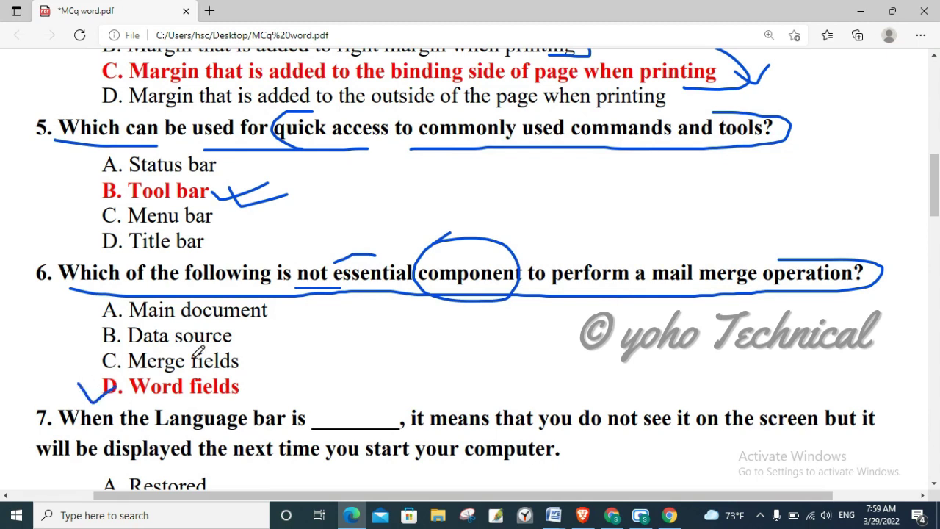
left_click_drag(267, 320, 281, 309)
left_click_drag(180, 350, 213, 325)
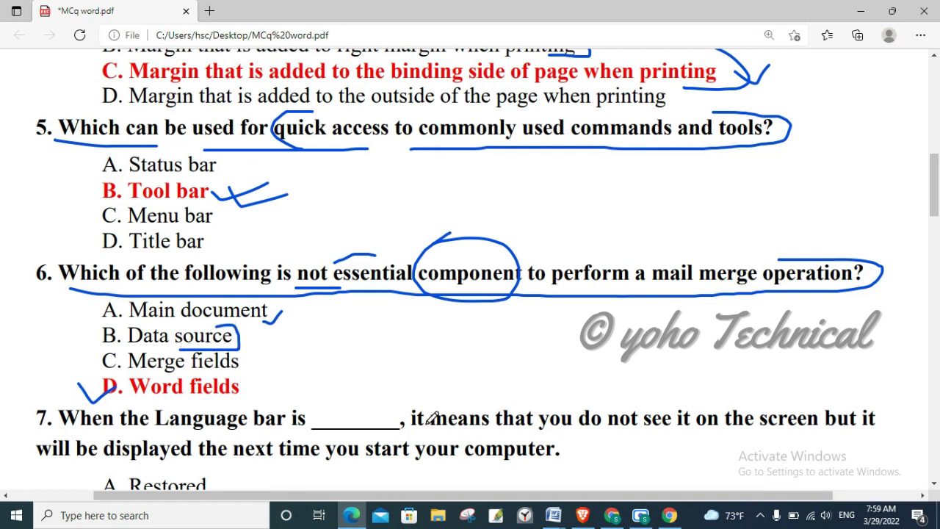
left_click(555, 518)
Insert a blank line above the first paragraph of Document2 and place the cursor on it.
left_click(622, 454)
scroll(341, 242, "up", 1)
scroll(342, 244, "up", 2)
scroll(343, 244, "up", 6)
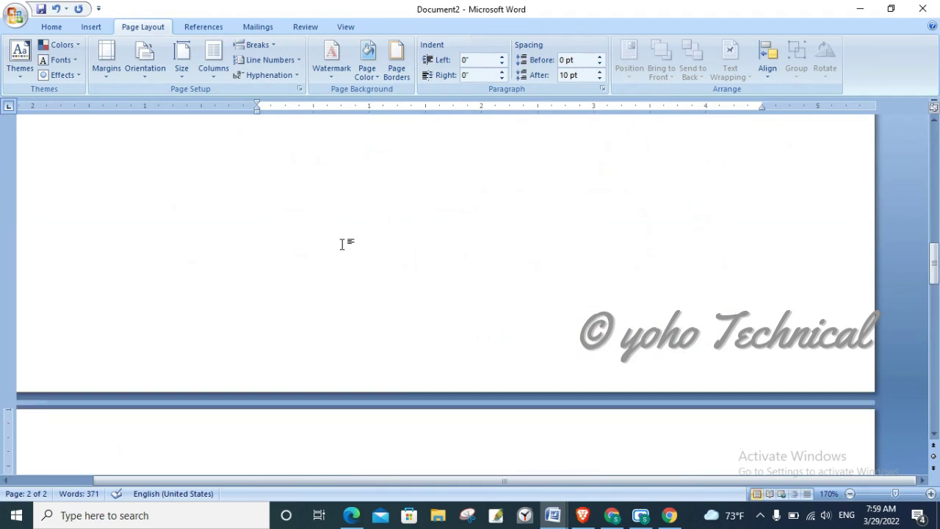
left_click_drag(934, 215, 934, 147)
left_click(356, 258)
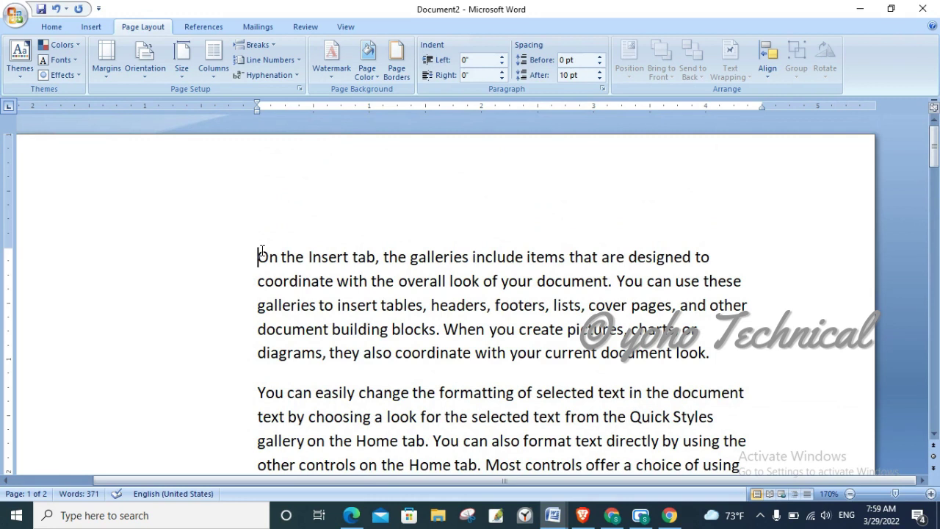
key("Return")
left_click(258, 251)
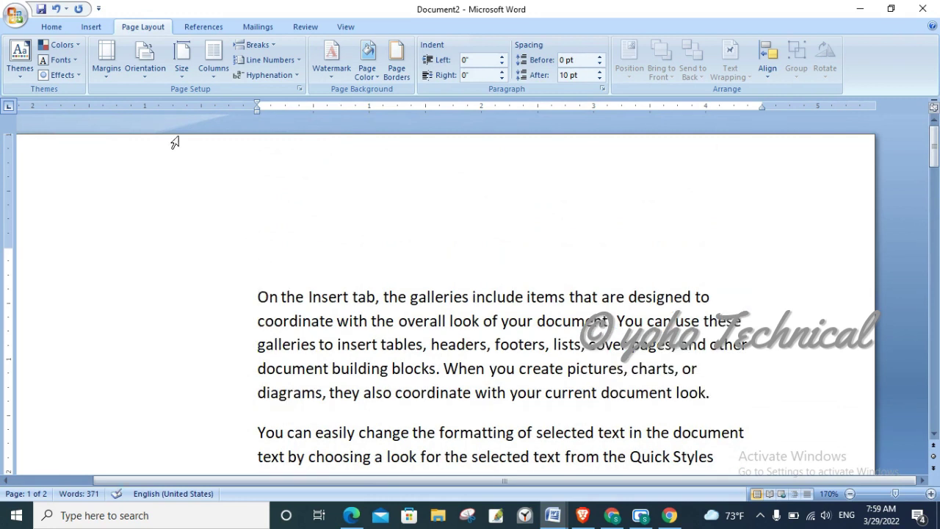
Start a Letters mail merge, show Select Recipients, and tick C. Merge fields in the MCQ PDF.
left_click(258, 28)
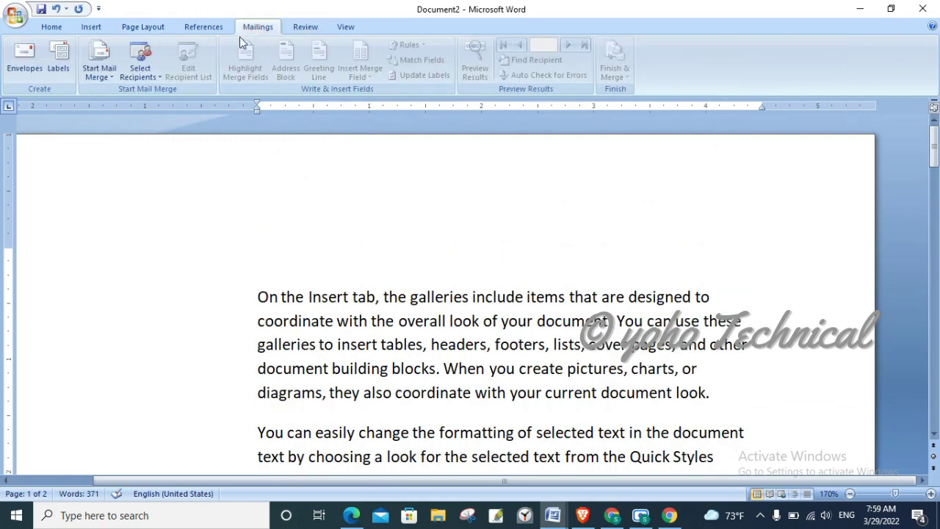
left_click(102, 73)
left_click(118, 90)
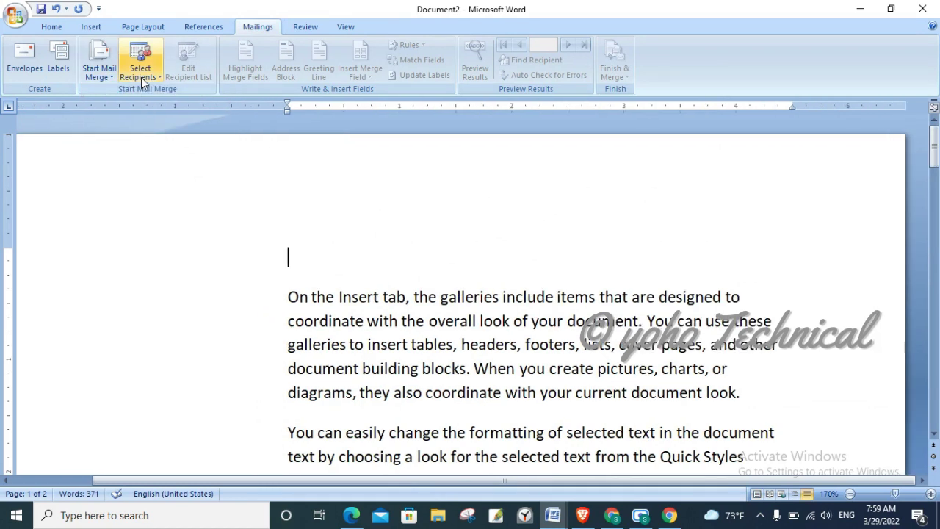
left_click(144, 81)
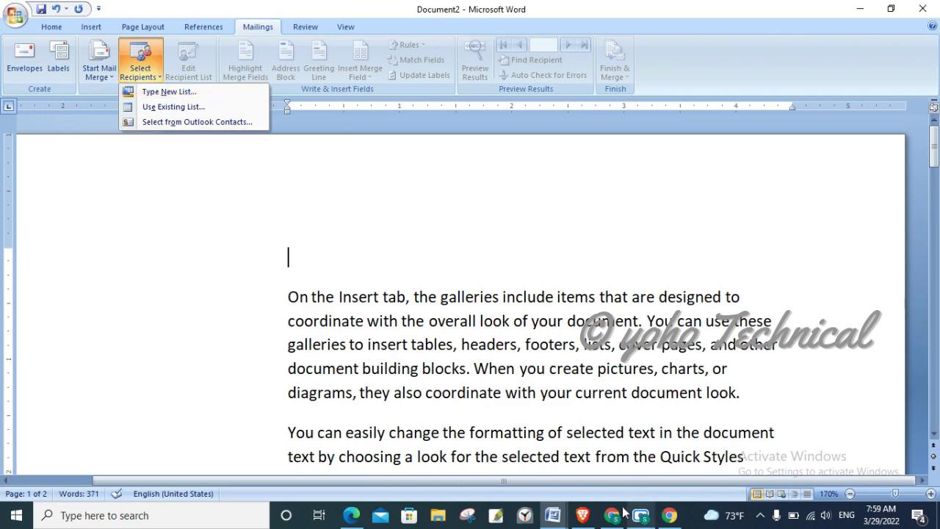
left_click(352, 515)
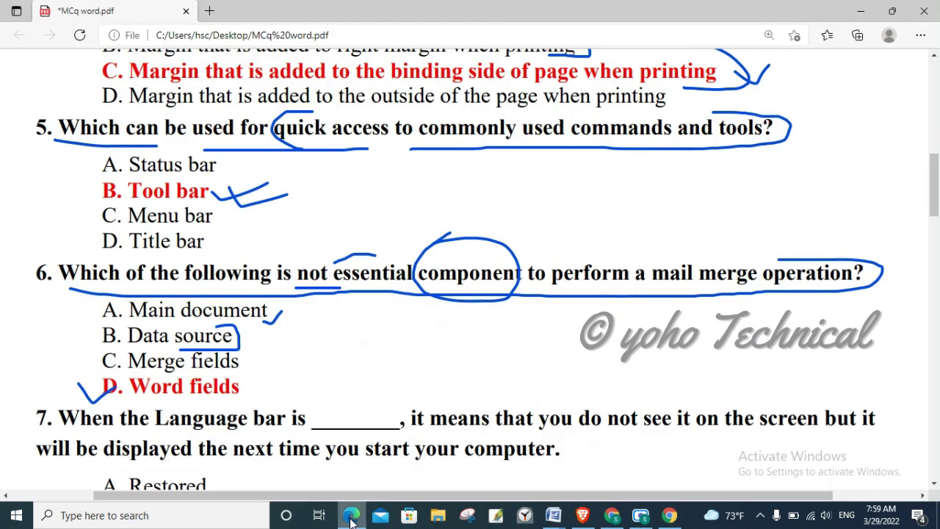
left_click_drag(250, 363, 283, 354)
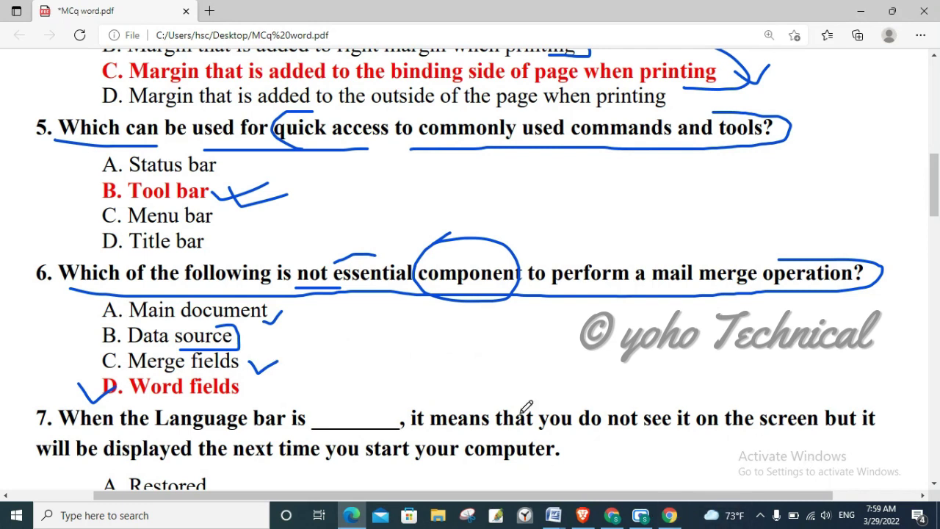
With the cursor on the blank first line, preview the Select Recipients options, then close them.
mouse_move(553, 515)
left_click(478, 450)
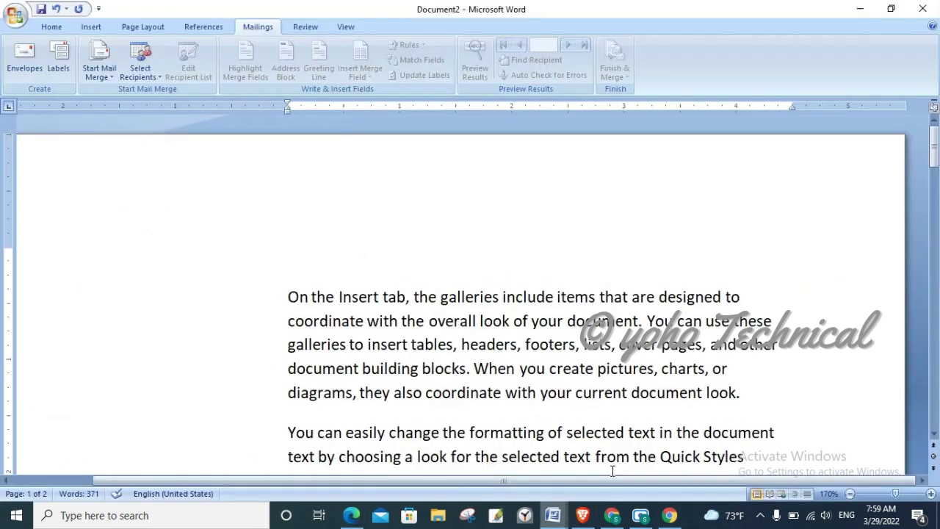
left_click(320, 240)
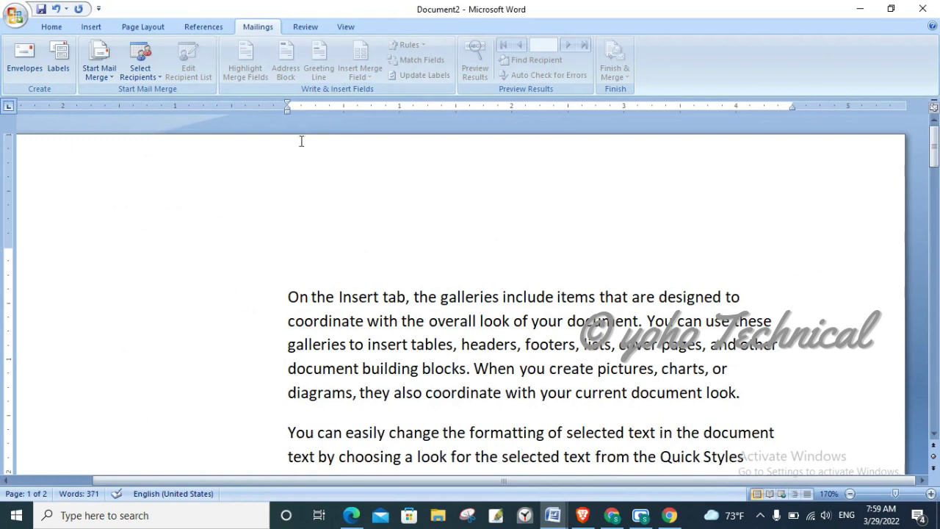
left_click(146, 82)
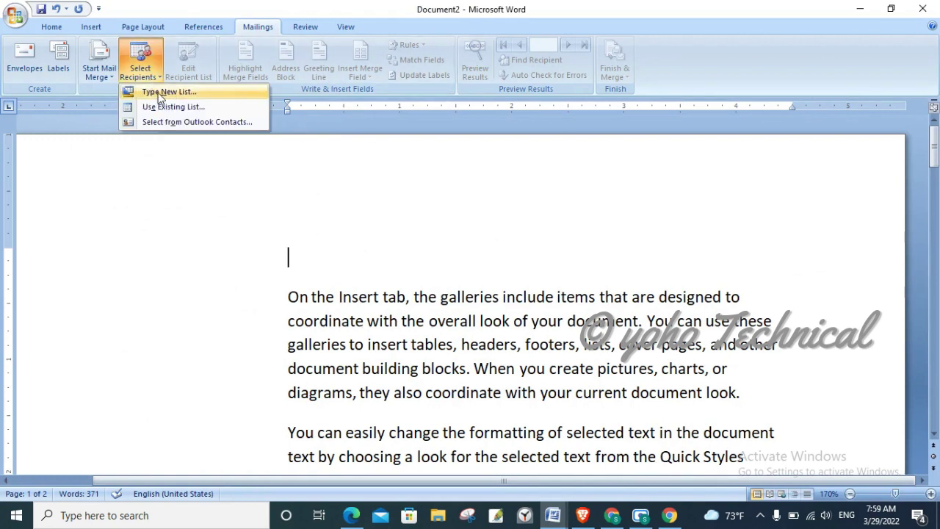
left_click(370, 71)
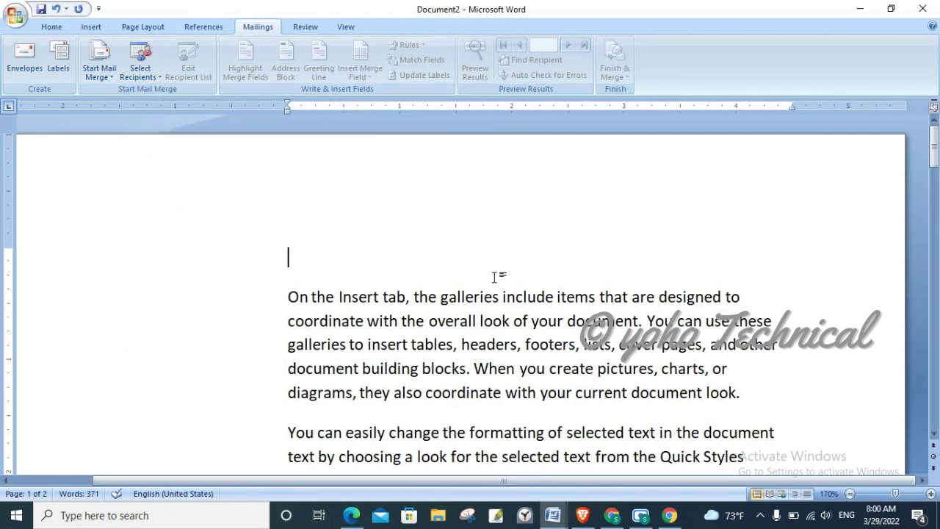
Circle answer D. Word fields and underline question 7's key phrases in ink.
left_click(353, 514)
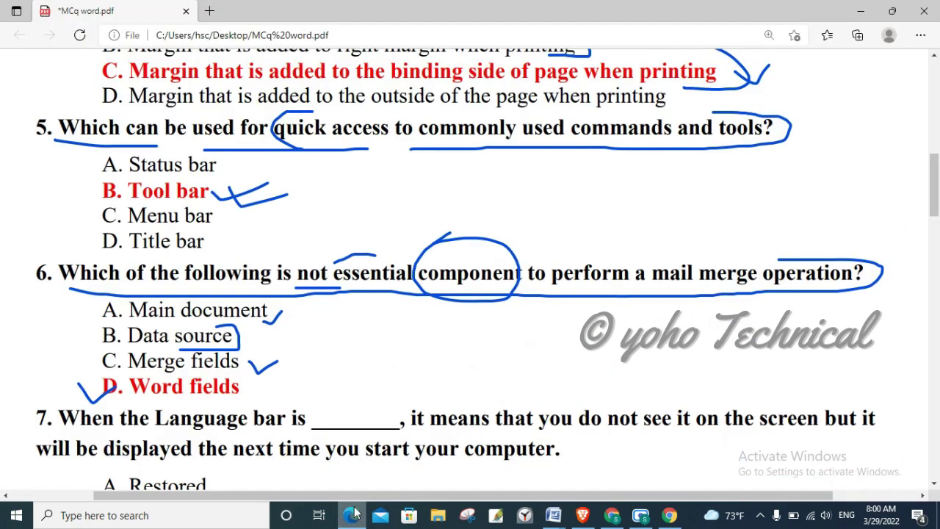
scroll(242, 342, "down", 1)
left_click_drag(126, 331, 190, 295)
scroll(352, 312, "down", 3)
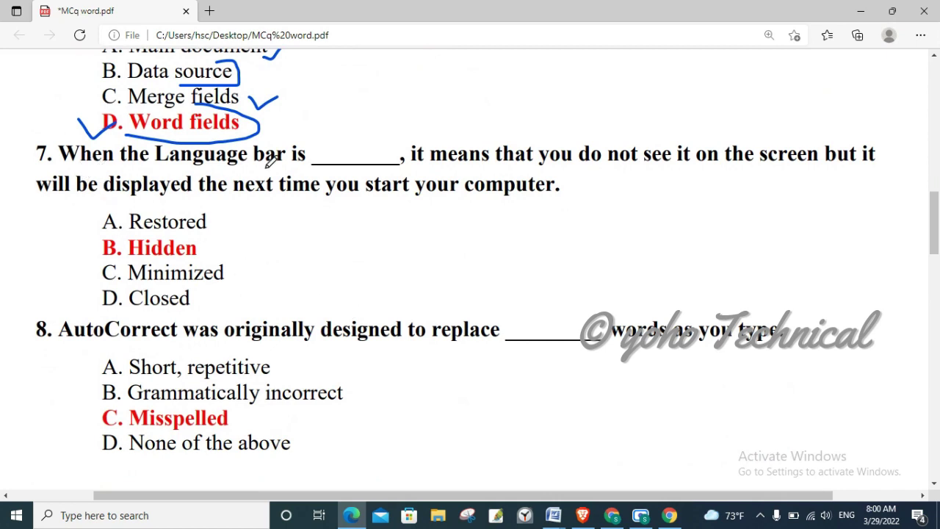
left_click_drag(232, 166, 298, 167)
mouse_move(412, 169)
left_mouse_down()
mouse_move(727, 167)
mouse_move(848, 136)
left_mouse_up()
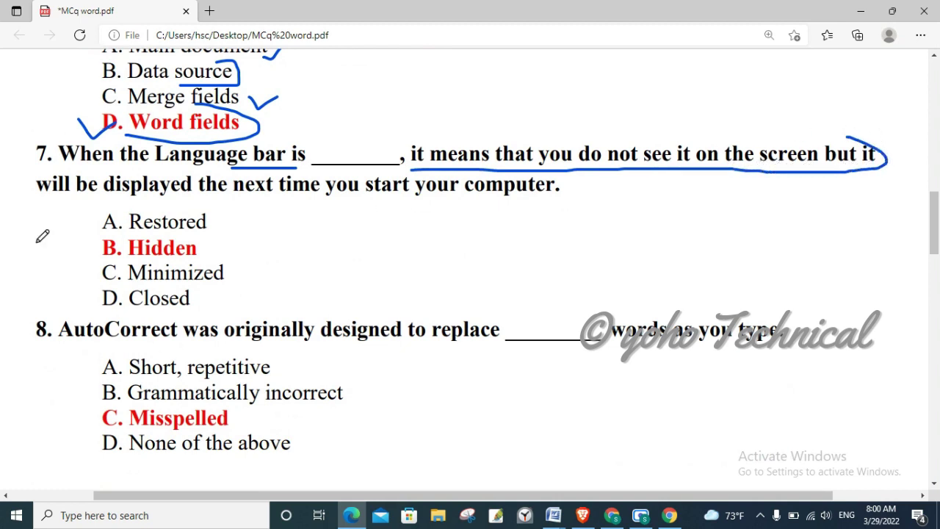
left_click_drag(227, 198, 552, 194)
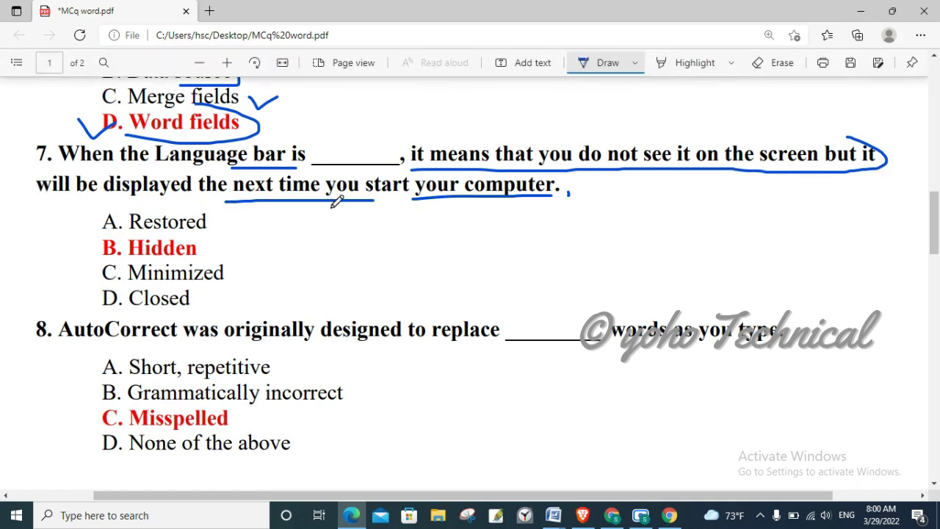
left_click_drag(569, 192, 617, 196)
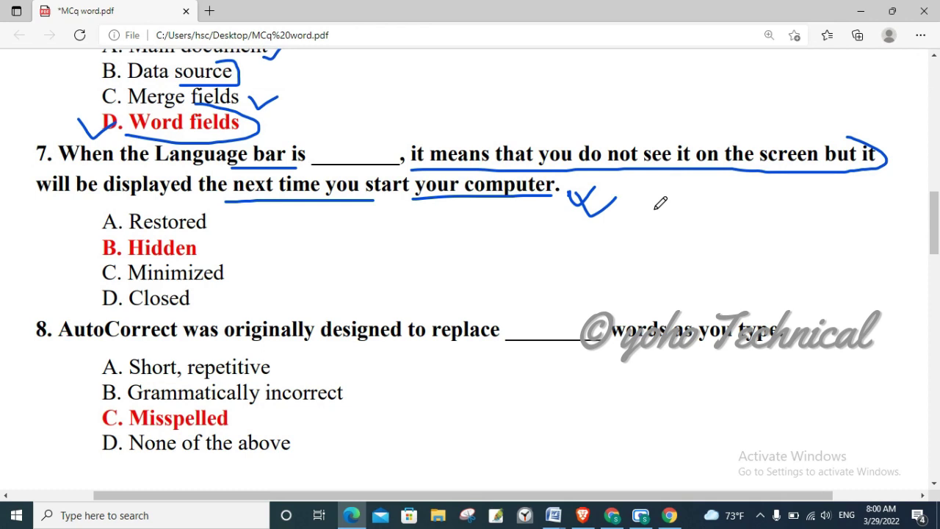
Tick and underline B. Hidden as question 7's answer, then return to Word.
left_click_drag(81, 255, 106, 244)
left_click_drag(128, 259, 189, 257)
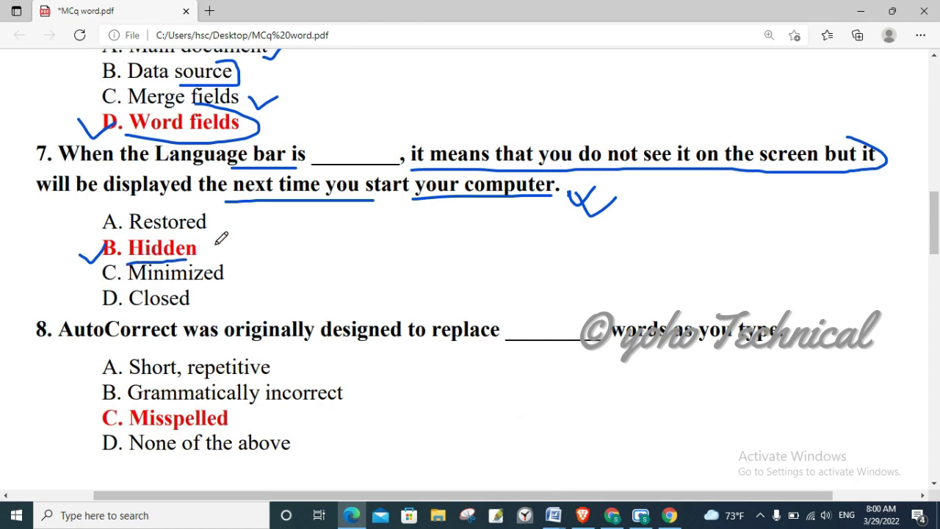
left_click(553, 514)
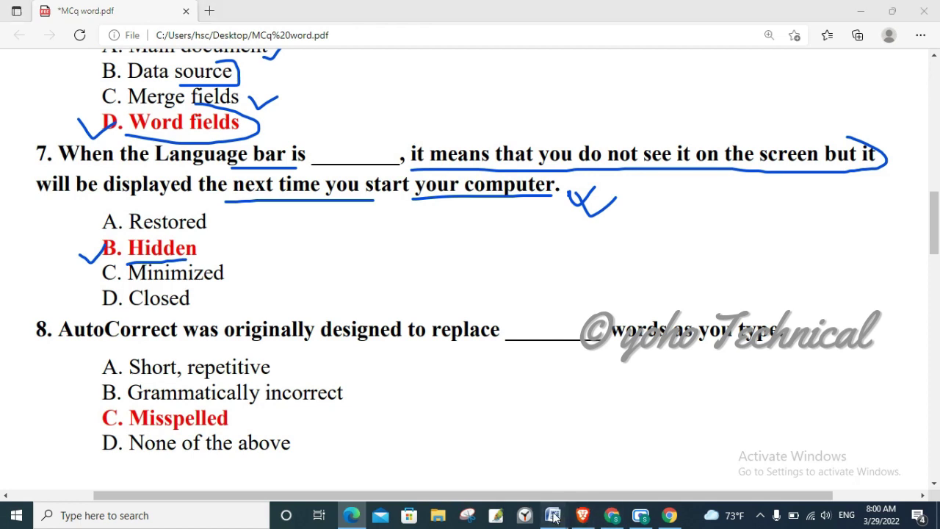
left_click(637, 452)
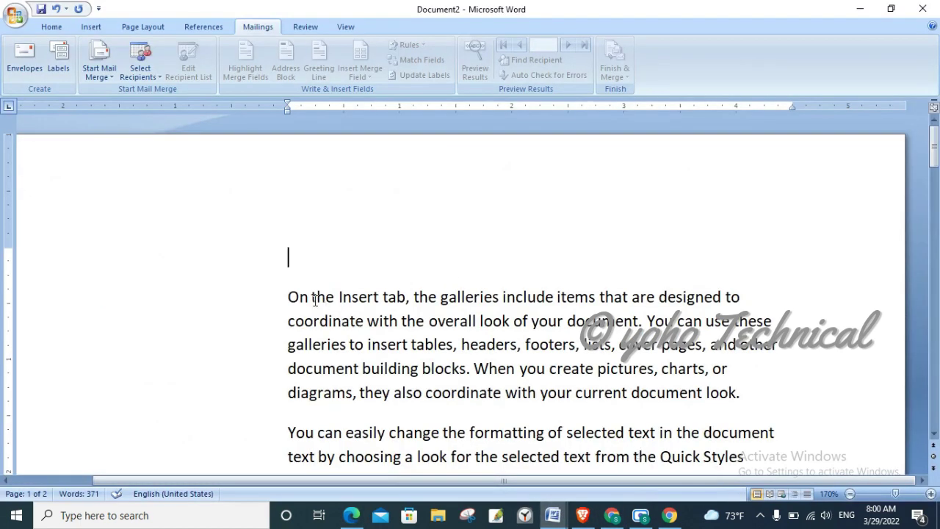
Format the opening word 'On' as Hidden text in the Font dialog.
double_click(281, 295)
left_click(49, 26)
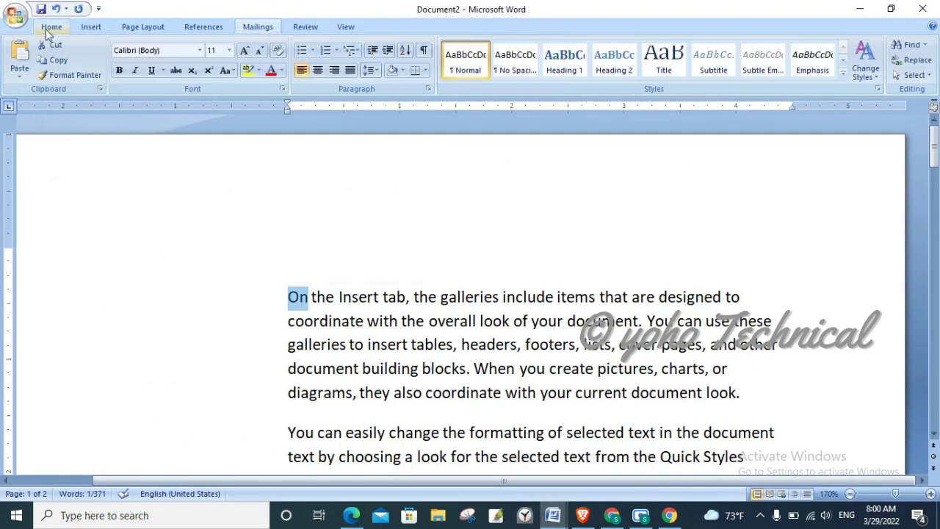
left_click(282, 88)
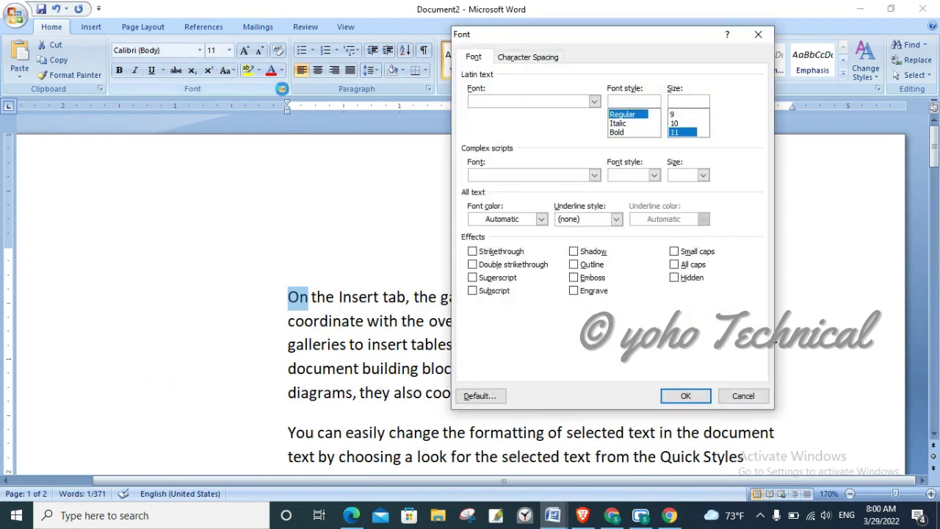
left_click(679, 282)
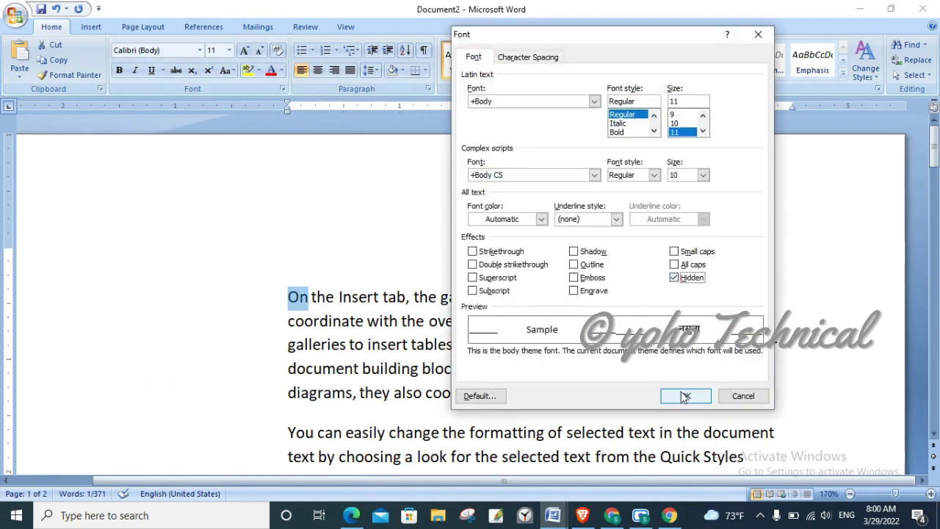
left_click(685, 396)
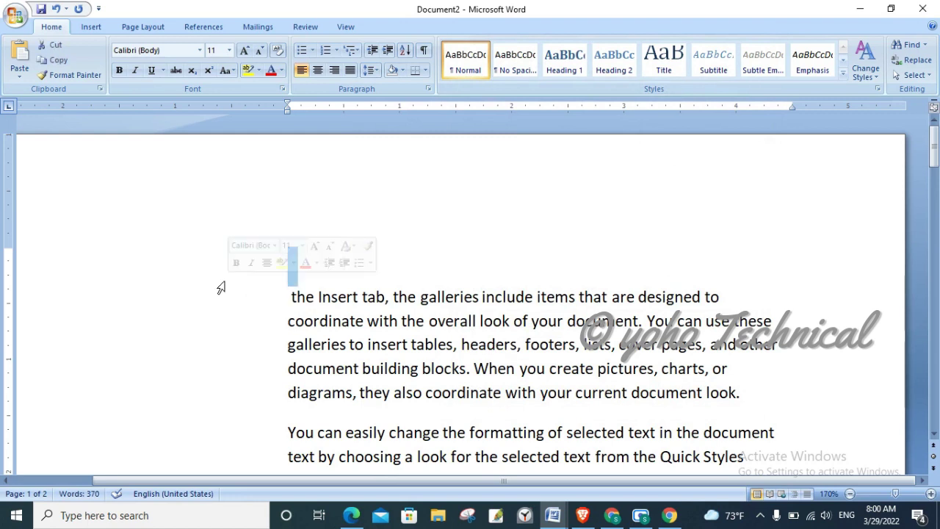
Select the first paragraph, then its first three lines, clearing each selection.
left_click(291, 296)
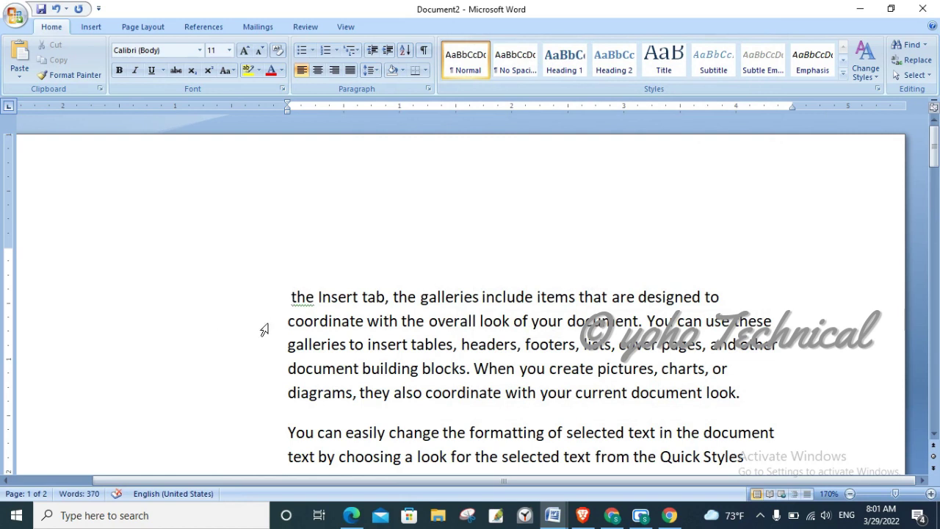
mouse_move(290, 300)
left_mouse_down()
mouse_move(766, 299)
mouse_move(793, 390)
left_mouse_up()
left_click(490, 368)
left_click_drag(289, 296, 910, 331)
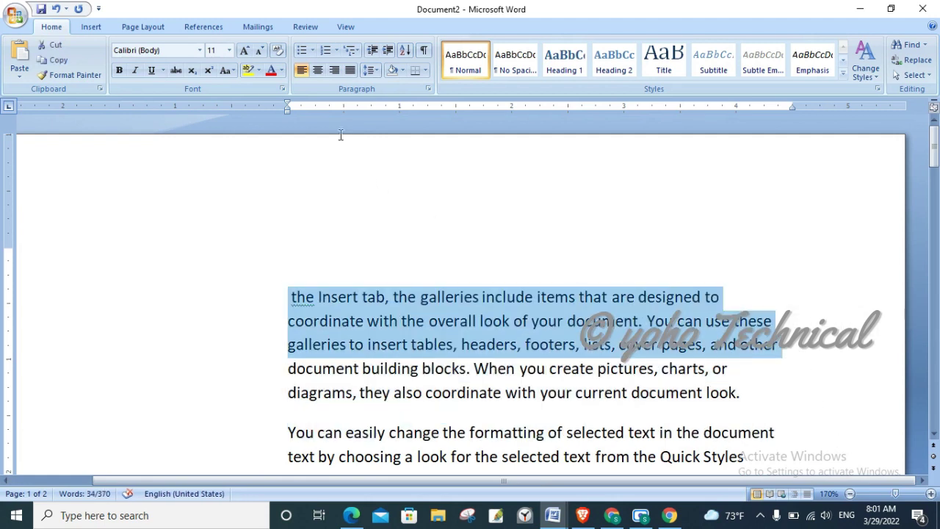
left_click(364, 368)
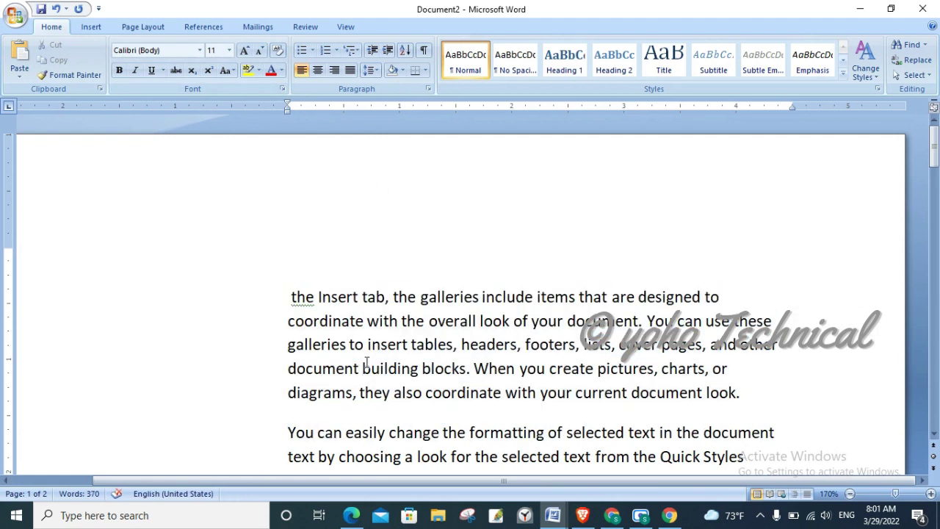
Save the document to the Desktop as 'the Insert tab' and close Word.
key("ctrl+s")
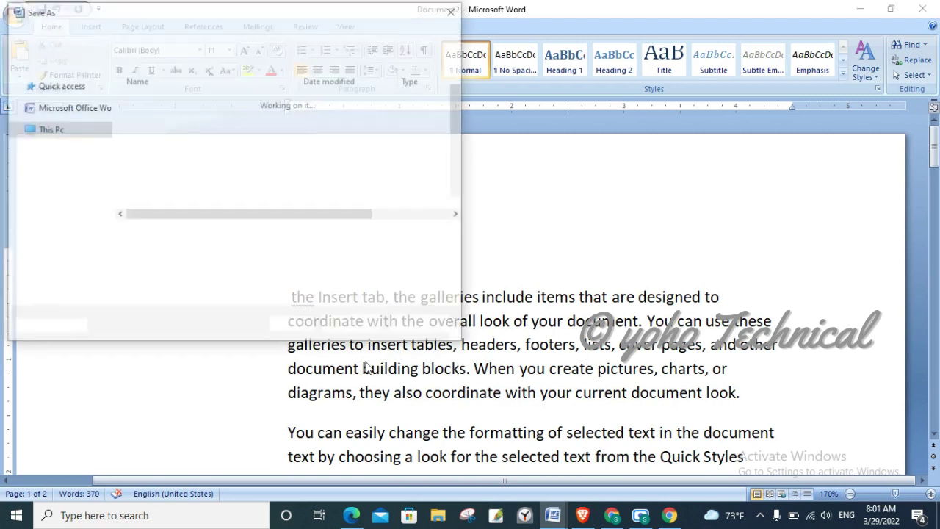
left_click(63, 122)
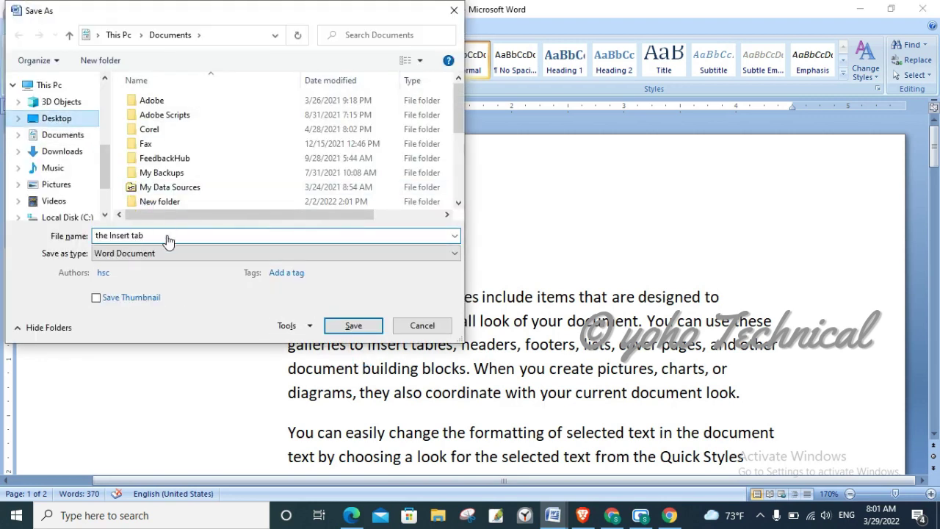
left_click(353, 325)
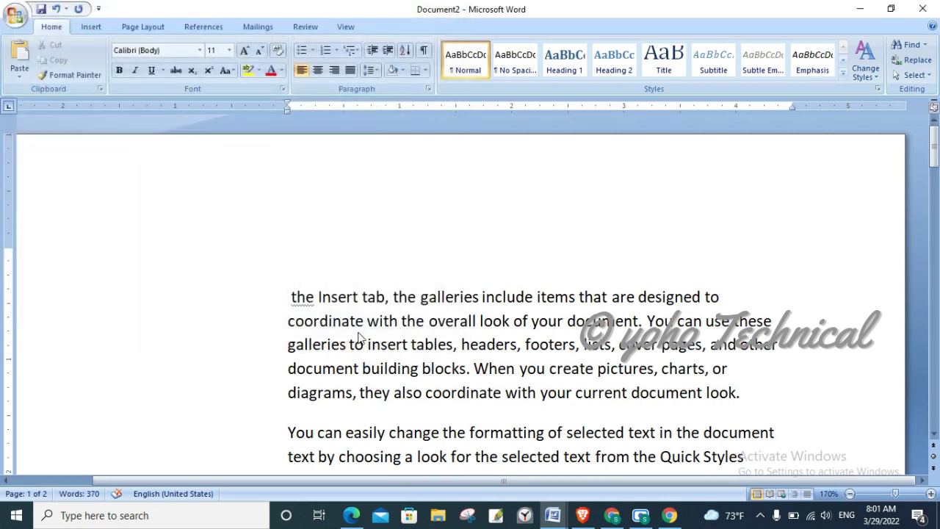
left_click(921, 9)
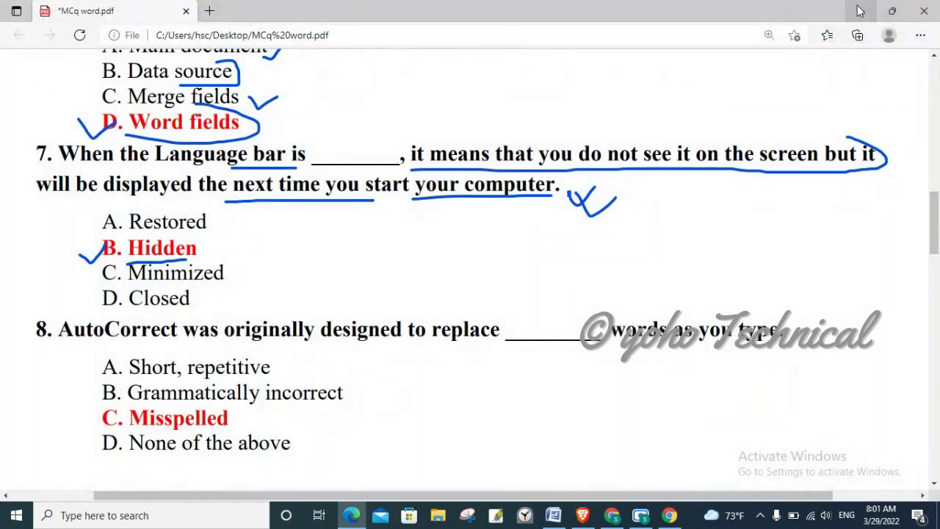
Reopen 'the Insert tab' from the Desktop to check the hidden word, then close it.
left_click(859, 10)
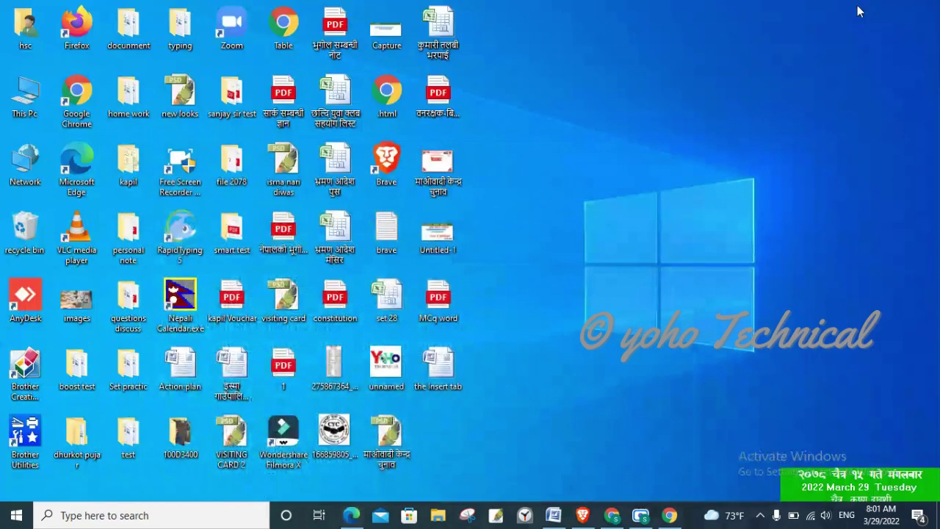
double_click(440, 372)
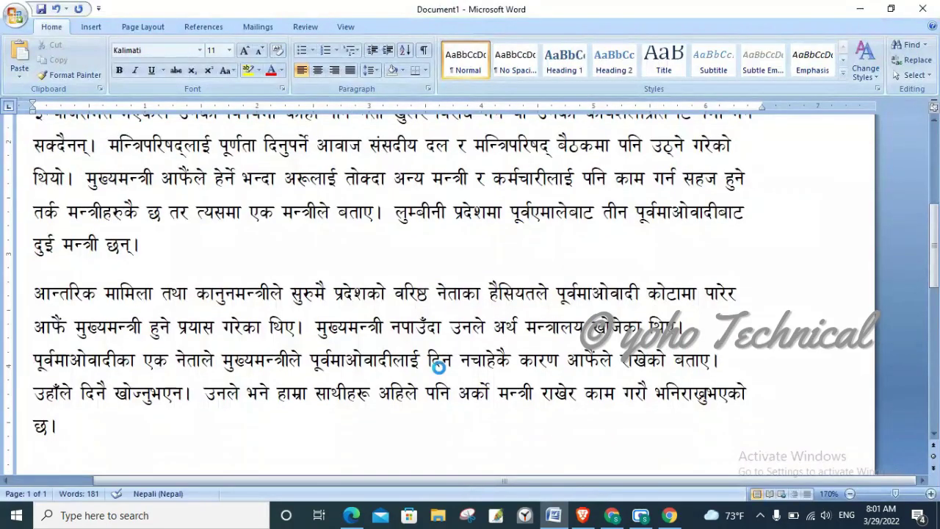
left_click(249, 257)
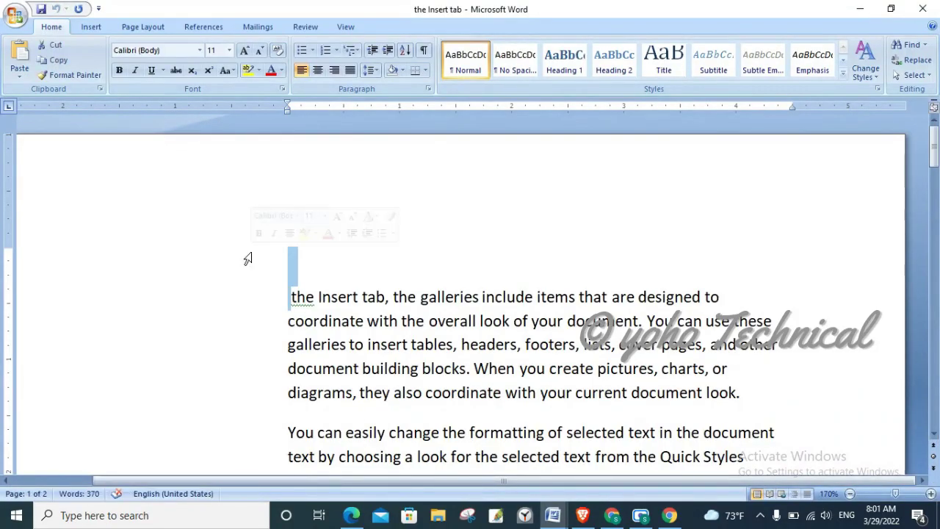
left_click(922, 9)
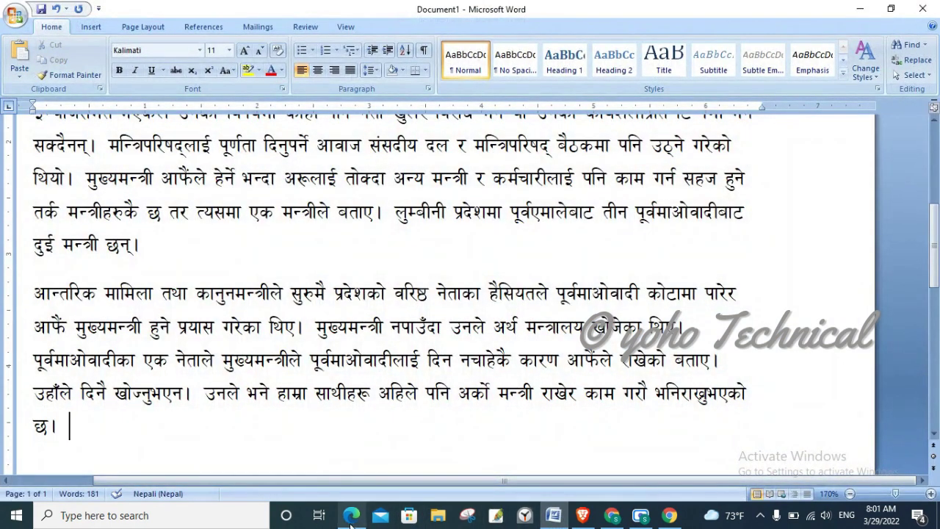
Create a new blank Word document with Ctrl+N and return to the MCQ PDF.
mouse_move(351, 523)
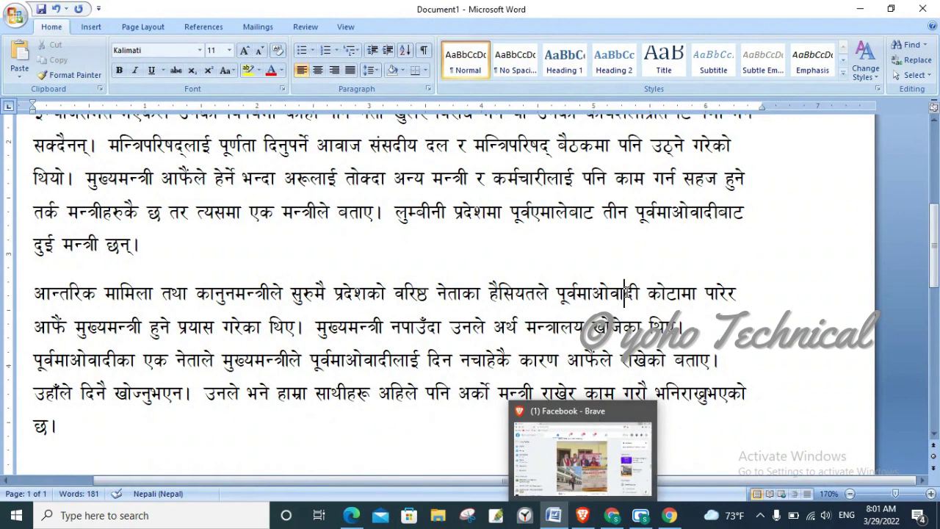
key("ctrl+n")
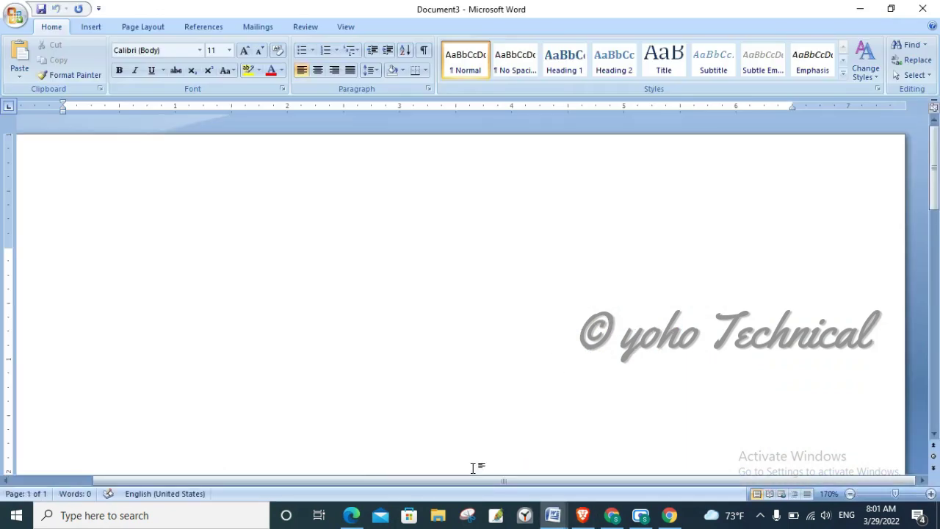
left_click(343, 517)
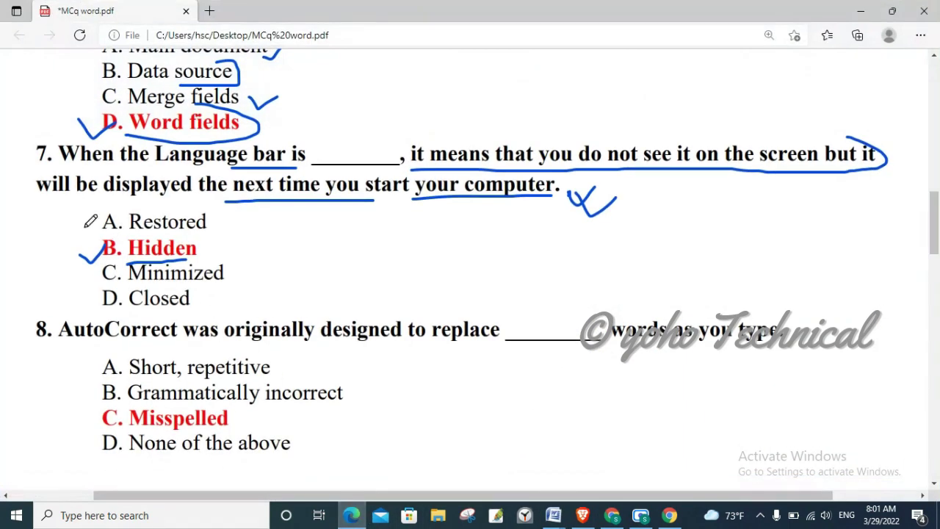
Ink question 8 with underlines and arrows, ticking C. Misspelled as the answer.
left_click_drag(89, 248, 103, 254)
scroll(203, 259, "down", 3)
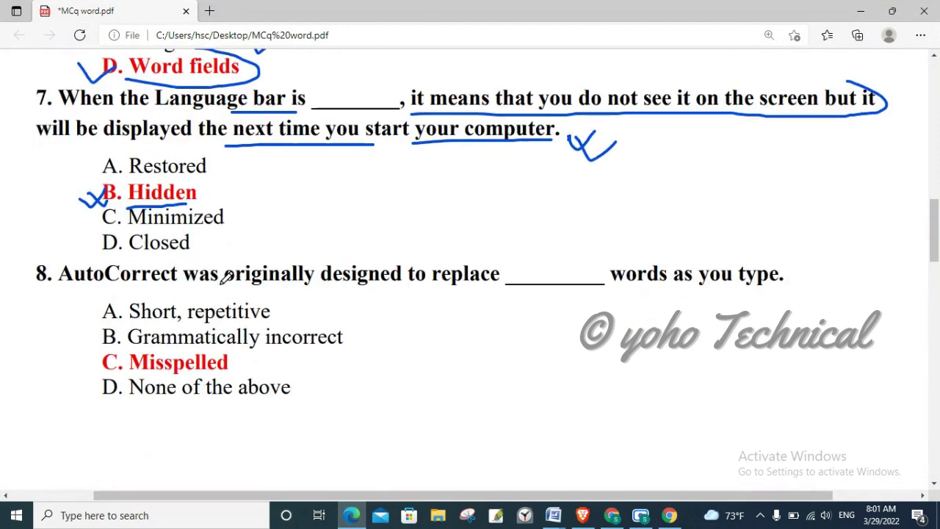
left_click_drag(57, 210, 494, 216)
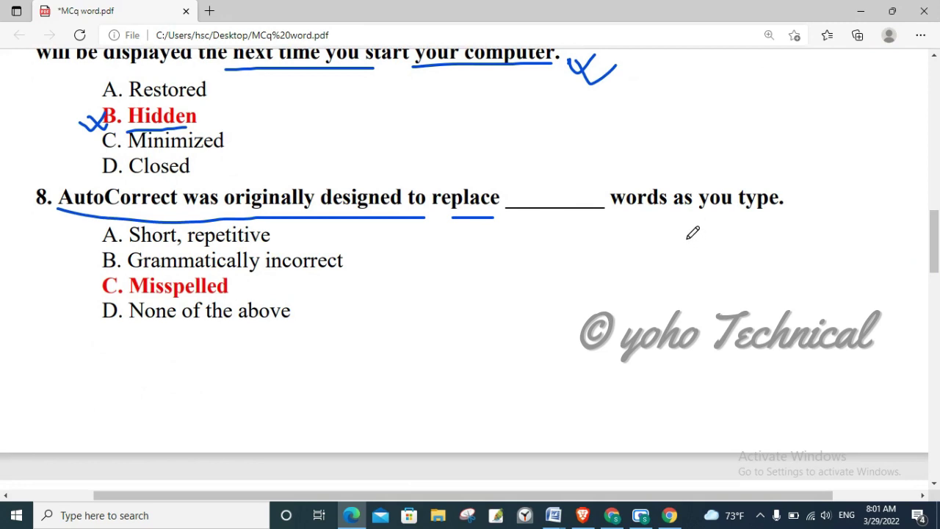
left_click_drag(626, 217, 677, 176)
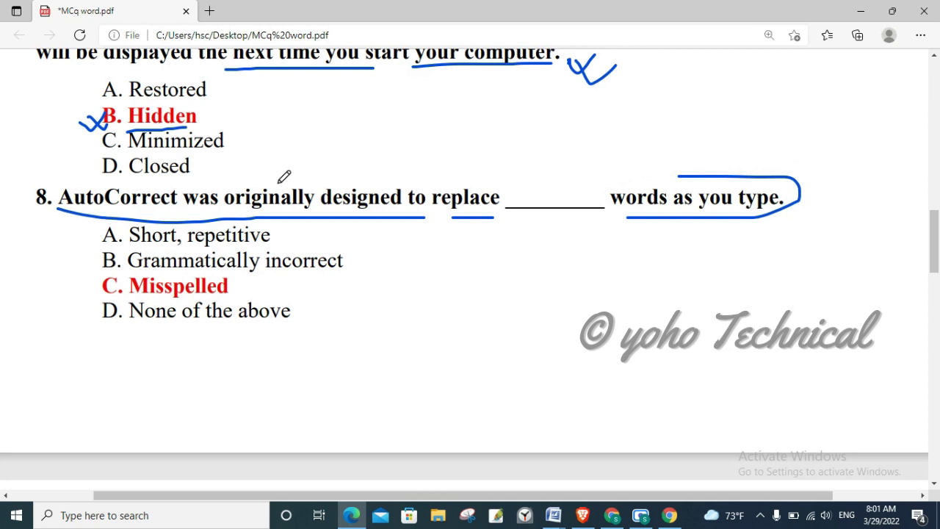
left_click_drag(459, 178, 444, 179)
left_click_drag(234, 289, 266, 286)
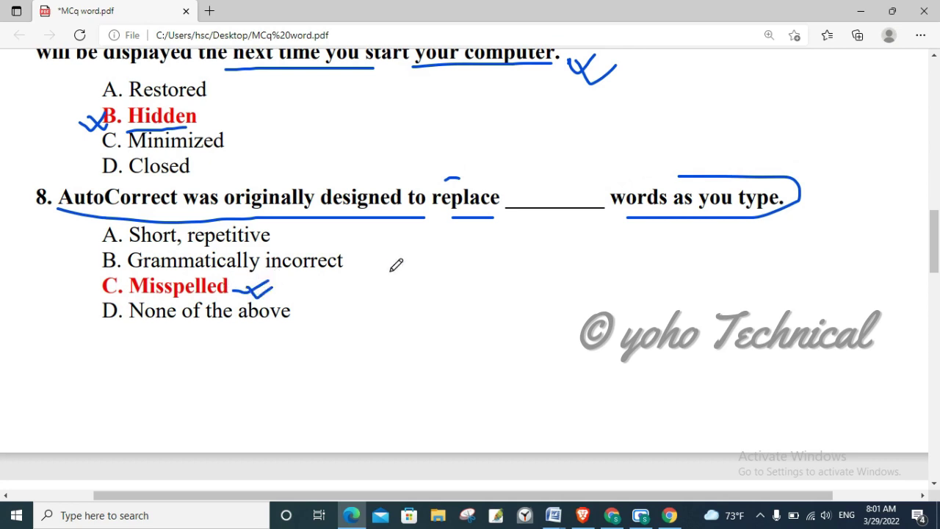
mouse_move(417, 290)
left_mouse_down()
mouse_move(523, 246)
mouse_move(502, 271)
left_mouse_up()
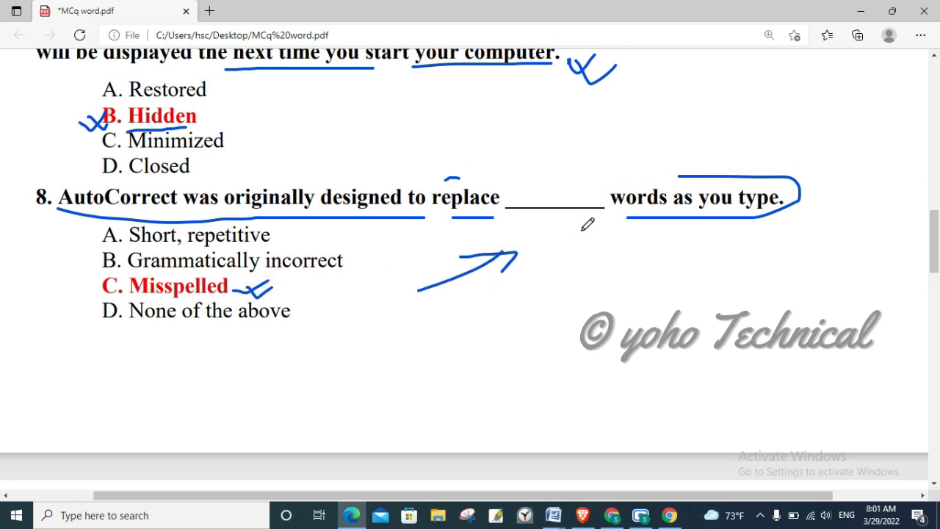
mouse_move(527, 198)
left_mouse_down()
mouse_move(560, 187)
mouse_move(558, 195)
left_mouse_up()
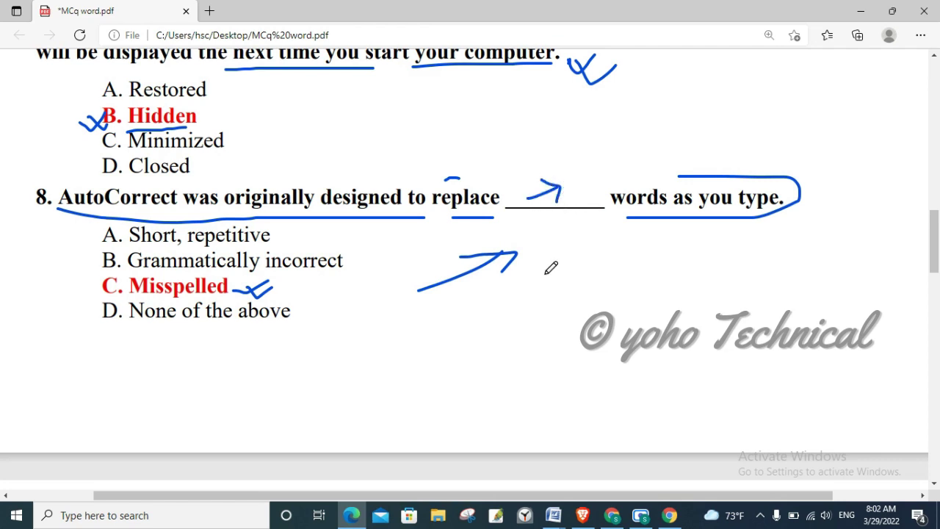
Underline 'Home Key', 'for' and 'document' in question 9.
scroll(551, 268, "down", 2)
scroll(550, 267, "down", 2)
scroll(551, 267, "down", 1)
left_click_drag(67, 249, 156, 236)
left_click_drag(216, 244, 244, 240)
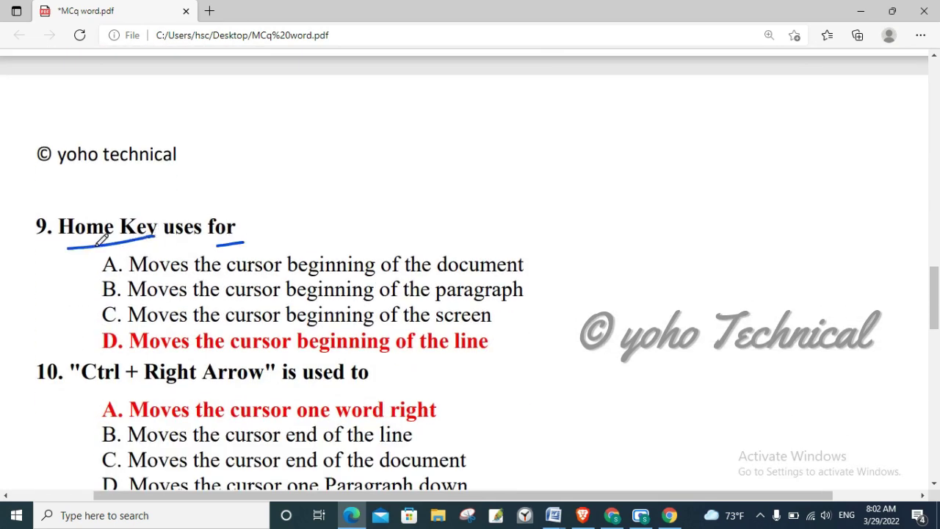
scroll(276, 224, "down", 1)
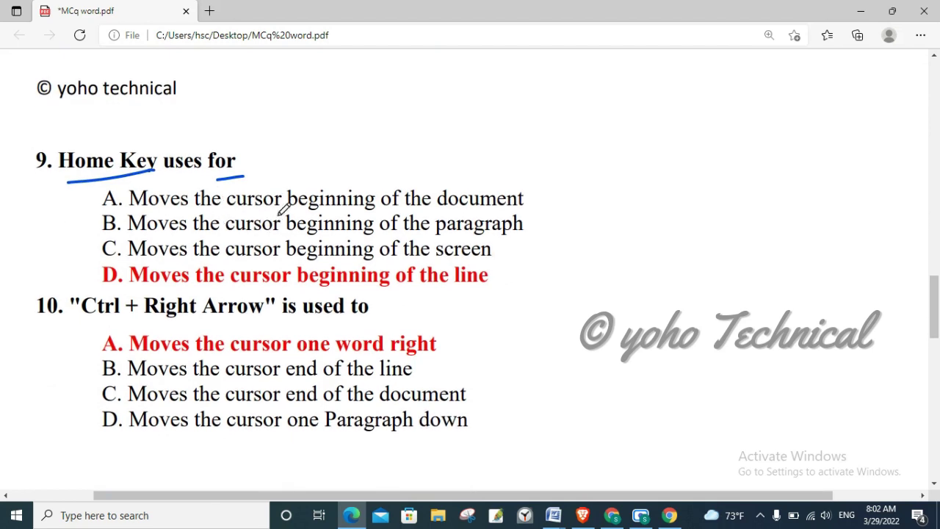
left_click_drag(446, 214, 509, 210)
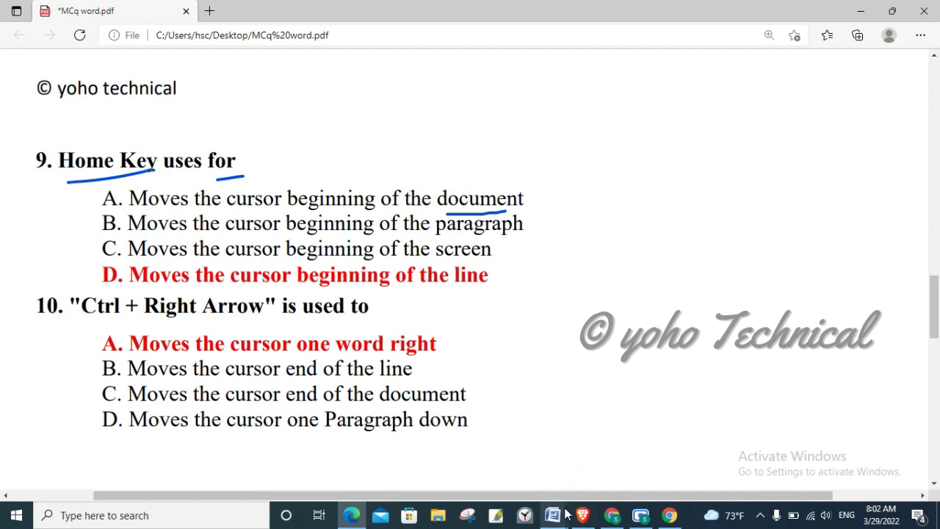
Generate sample paragraphs in the blank Document3 with =rand().
mouse_move(560, 514)
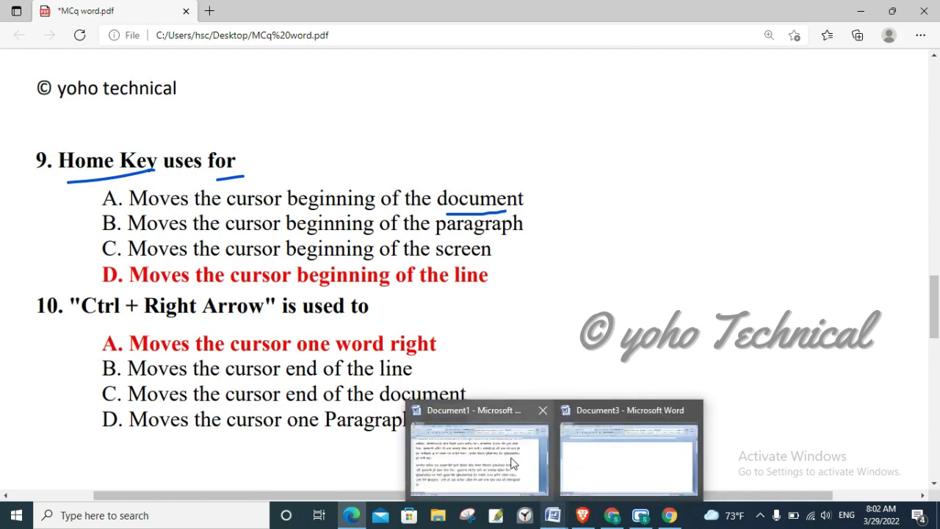
left_click(512, 405)
mouse_move(552, 514)
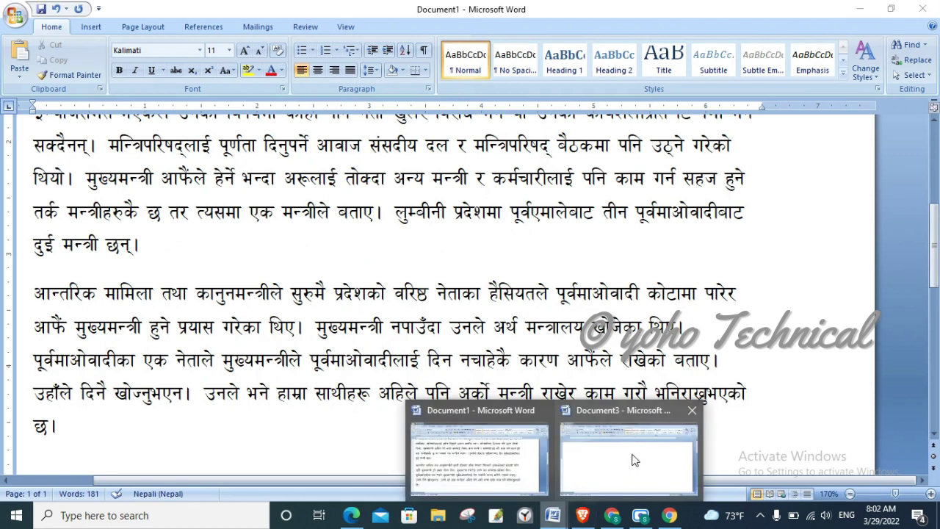
left_click(635, 459)
type("=rand()")
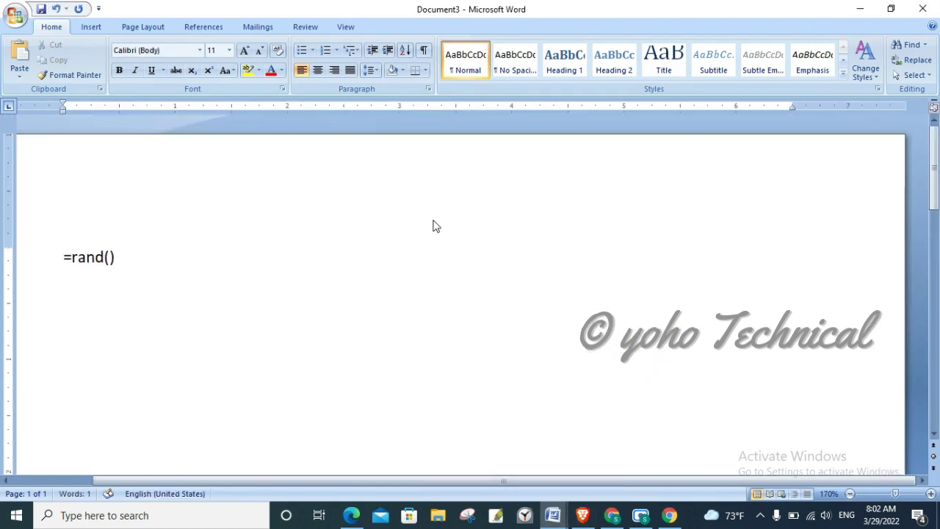
key("Return")
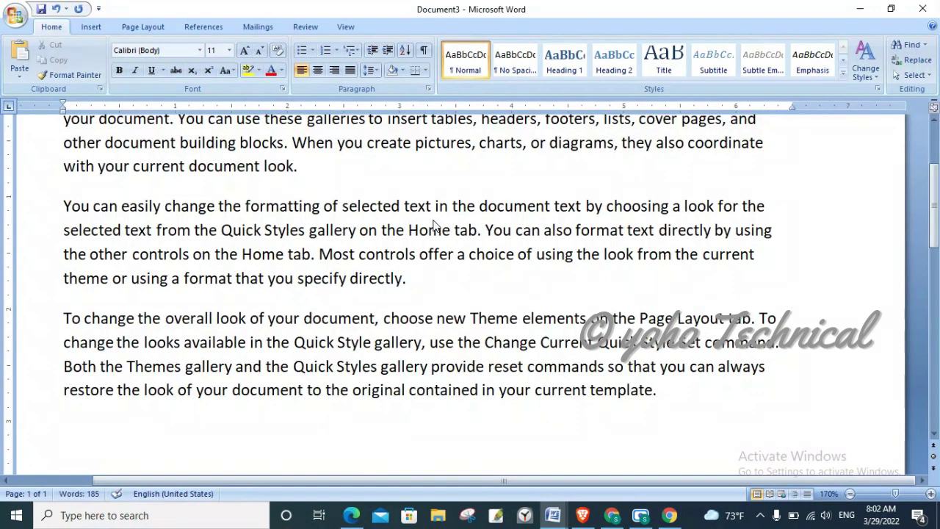
Insert a page break after the text and paste the paragraphs onto the new page.
key("ctrl+a")
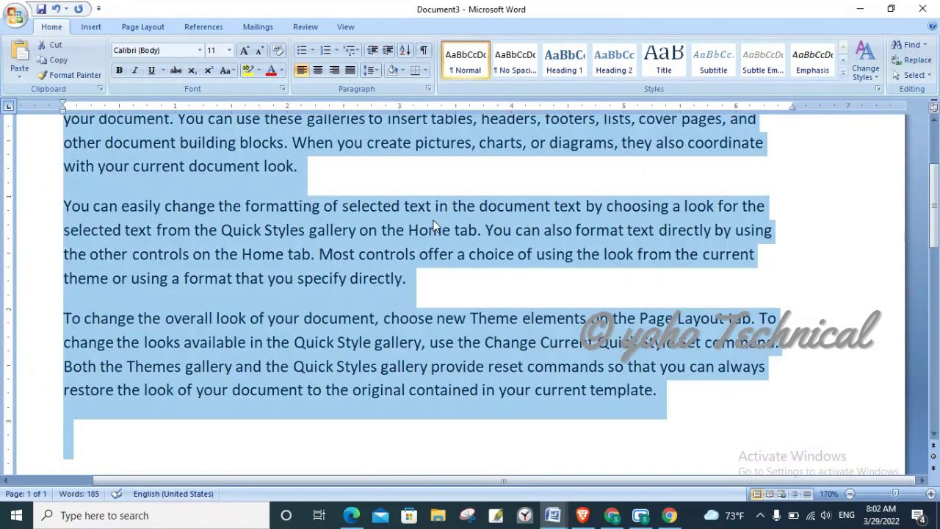
left_click(276, 450)
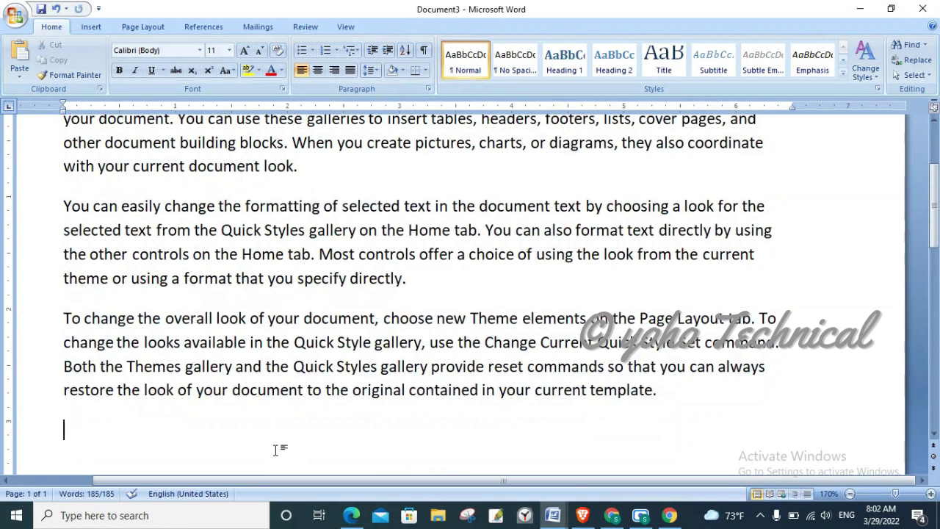
key("ctrl+Return")
key("ctrl+v")
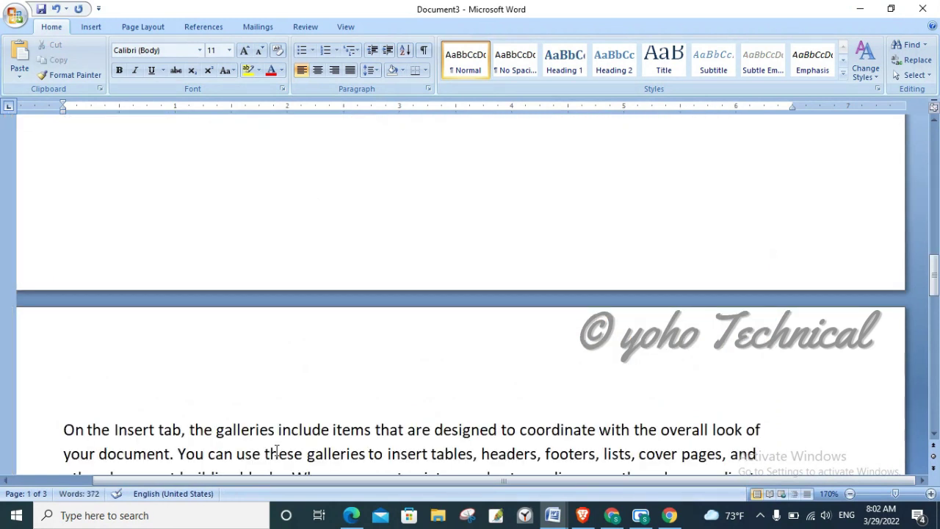
Paste the paragraphs onto the blank third page as well, then return to the MCQ PDF.
scroll(270, 380, "up", 3)
scroll(271, 379, "up", 3)
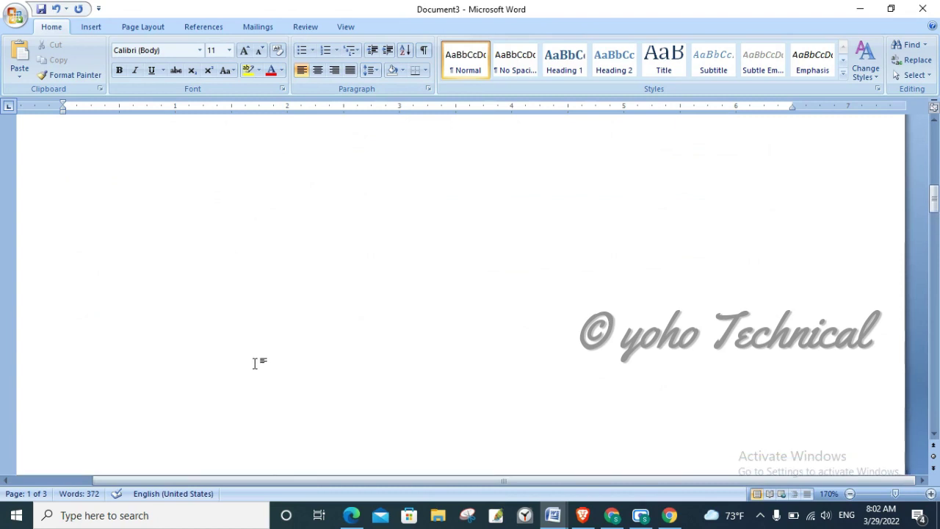
mouse_move(933, 196)
left_mouse_down()
mouse_move(934, 376)
mouse_move(934, 347)
left_mouse_up()
left_click(203, 238)
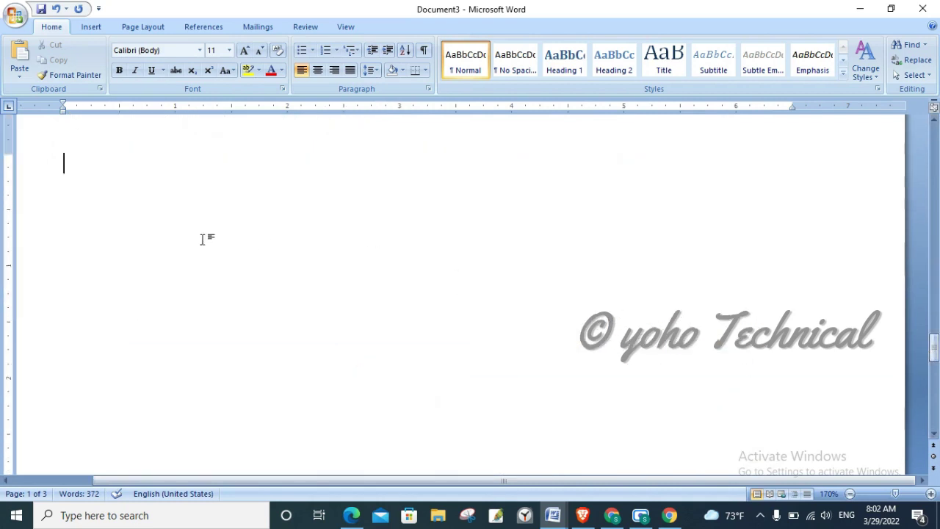
type("On the Insert tab, the galleries include items that are designed to coordinate with the overall look of your document. You can use these galleries to insert tables, headers, footers, lists, cover pages, and other document building blocks. When you create pictures, charts, or diagrams, they also coordinate with your current document look. You can easily change the formatting of selected text in the document text by choosing a look for the selected text from the Quick Styles gallery on the Home tab. You can also format text directly by using the other controls on the Home tab. Most controls offer a choice of using the look from the current theme or using a format that you specify directly. To change the overall look of your document, choose new Theme elements on the Page Layout tab. To change the looks available in the Quick Style gallery, use the Change Current Quick Style Set command. Both the Themes gallery and the Quick Styles gallery provide reset commands so that you can always restore the look of your document to the original contained in your current template.")
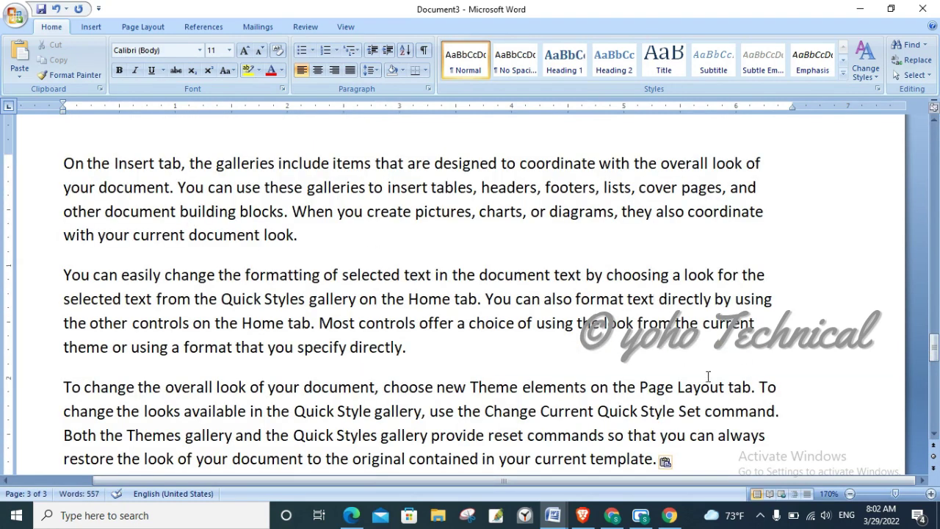
scroll(708, 377, "down", 1)
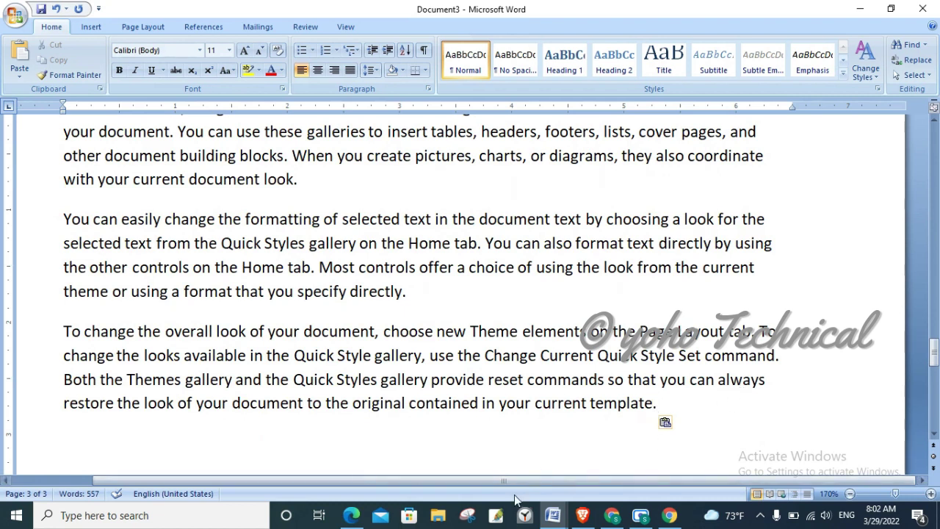
left_click(353, 515)
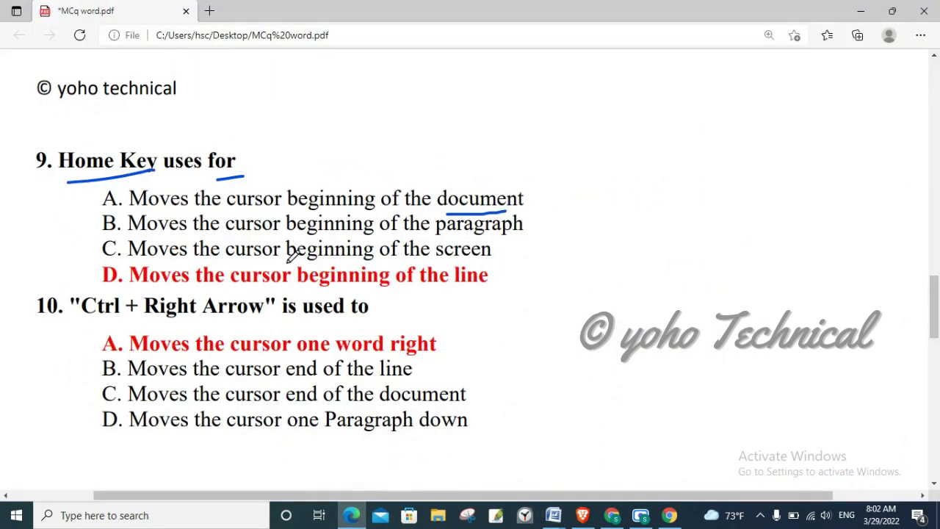
Tick question 9's heading and options A, C and D, marking D as correct.
mouse_move(256, 167)
left_mouse_down()
mouse_move(286, 152)
mouse_move(274, 176)
mouse_move(310, 156)
left_mouse_up()
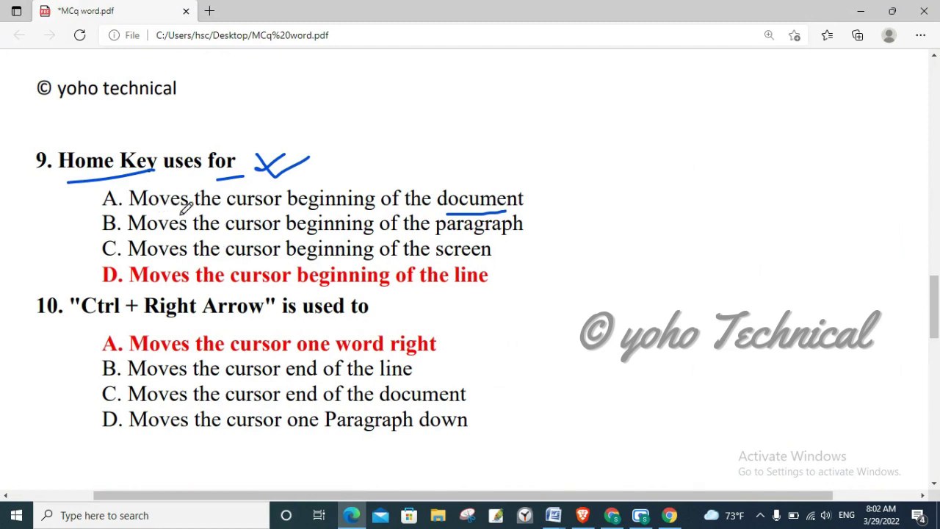
mouse_move(525, 214)
left_mouse_down()
mouse_move(552, 199)
mouse_move(569, 202)
mouse_move(549, 229)
mouse_move(573, 225)
left_mouse_up()
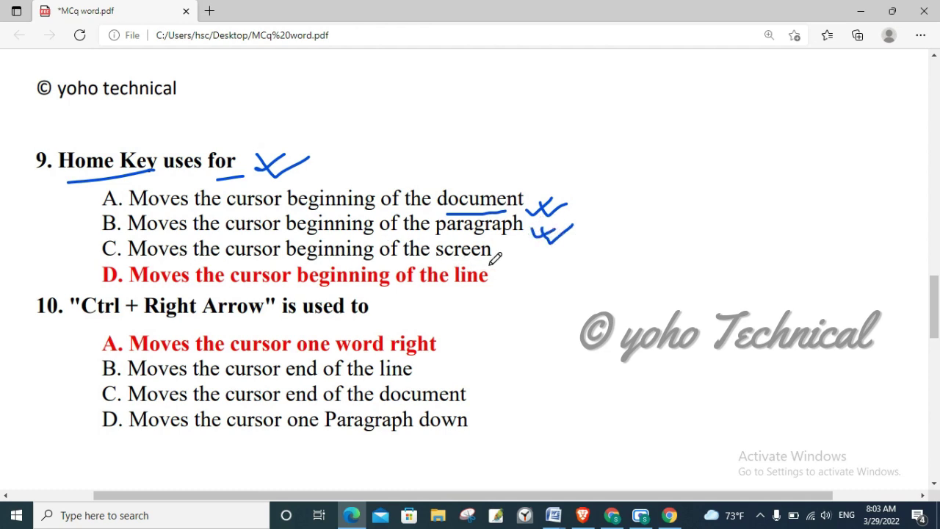
left_click_drag(500, 254, 536, 251)
left_click_drag(490, 278, 536, 282)
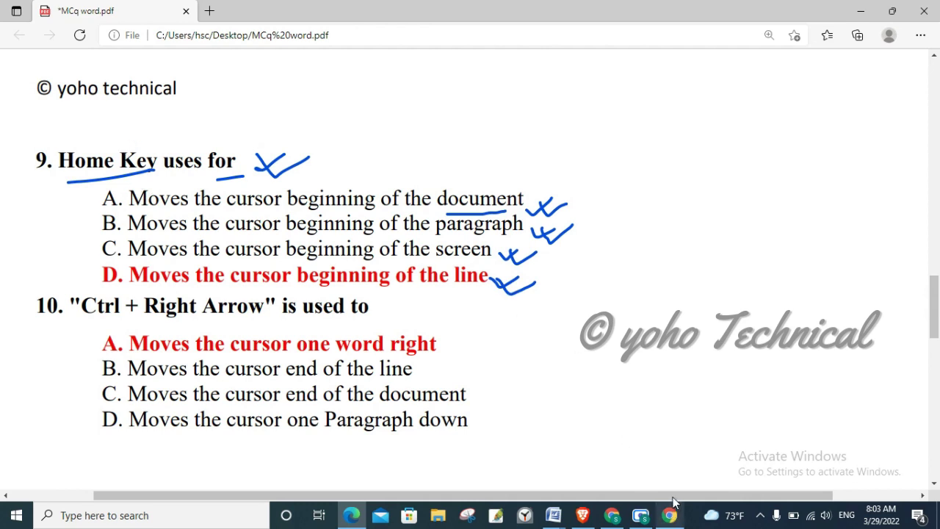
Select the last line of Document3's sample text, then return to the PDF.
mouse_move(553, 515)
left_click(667, 423)
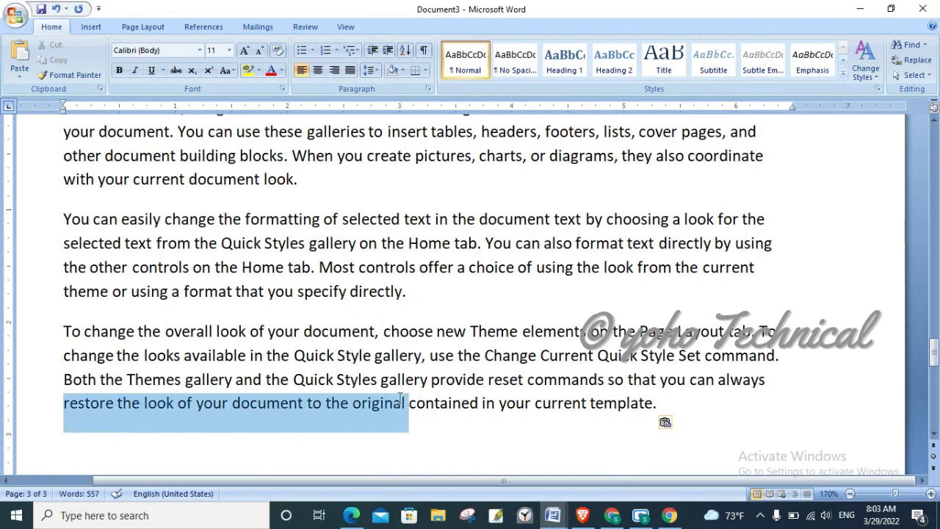
left_click_drag(63, 406, 679, 413)
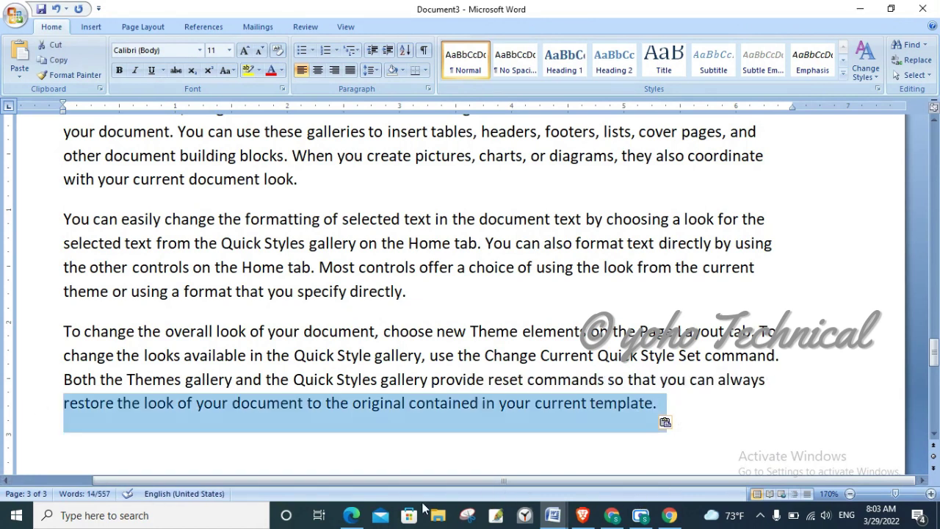
left_click(351, 515)
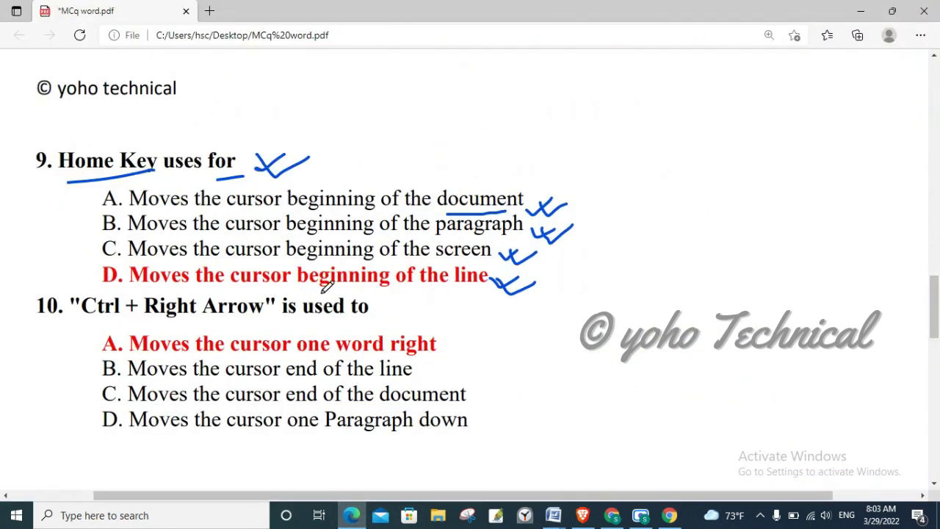
Reinforce question 9's option D and A marks, underline question 10, and tick its option A.
mouse_move(388, 291)
left_mouse_down()
mouse_move(535, 276)
mouse_move(594, 257)
left_mouse_up()
left_click_drag(559, 283, 609, 258)
left_click_drag(533, 194, 567, 218)
left_click_drag(81, 321, 374, 315)
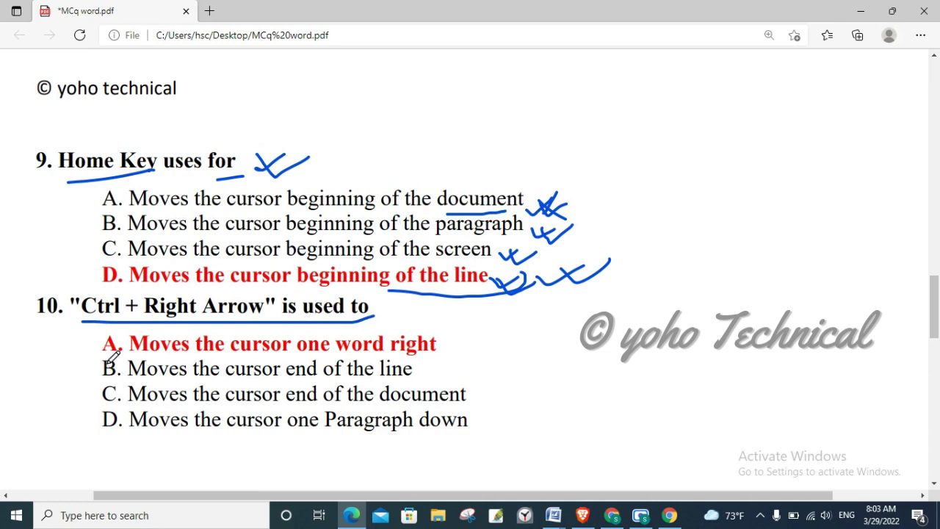
left_click_drag(440, 340, 471, 335)
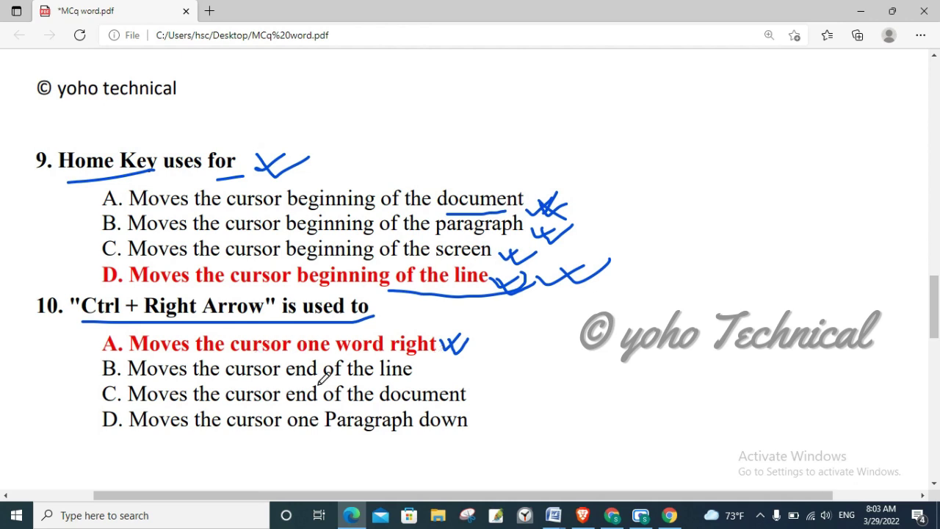
Underline key words in question 10's options B, C and D, then return to Word.
left_click_drag(339, 381, 403, 379)
left_click_drag(443, 400, 463, 402)
left_click_drag(365, 437, 475, 410)
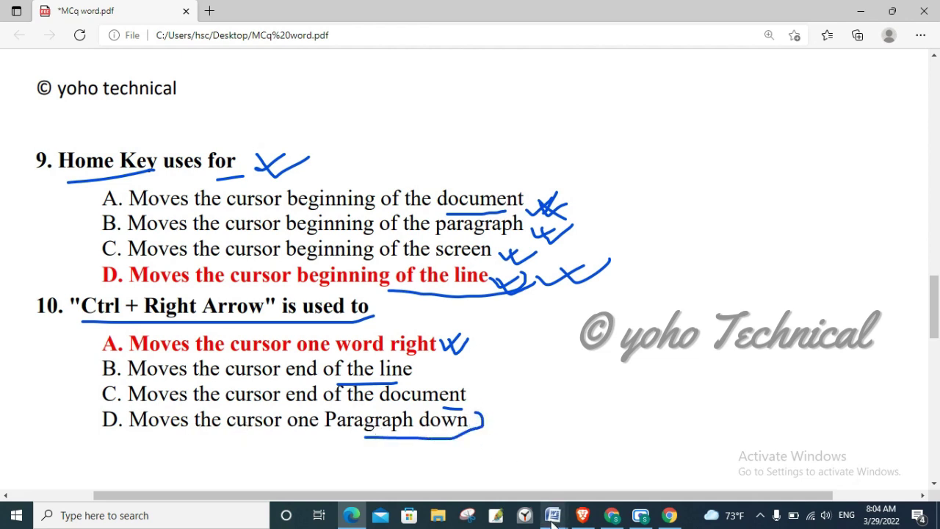
mouse_move(553, 518)
left_click(634, 473)
Place the cursor before 'your' in the last line and jump one word right with Ctrl+Right Arrow.
left_click(498, 403)
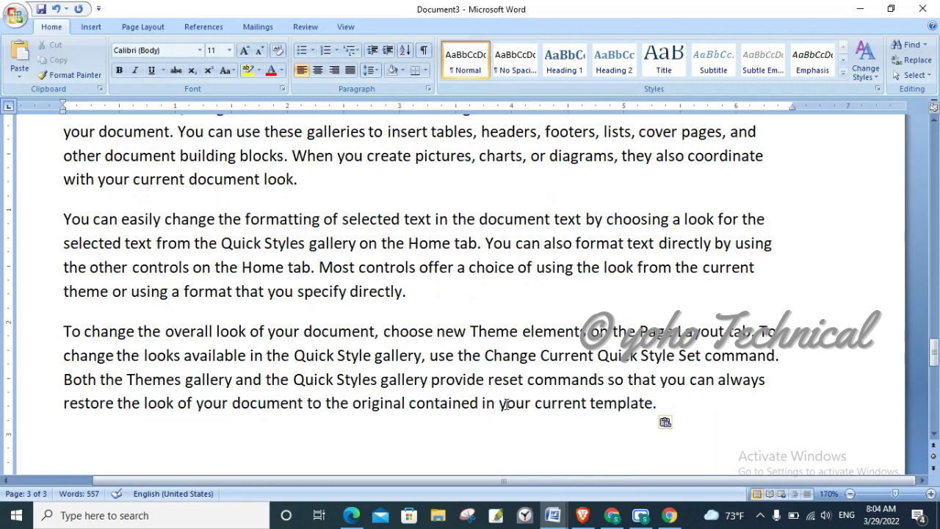
key("ctrl+Right")
Return to the MCQ PDF in Edge and loop the closing Thank you line in blue ink.
left_click(351, 514)
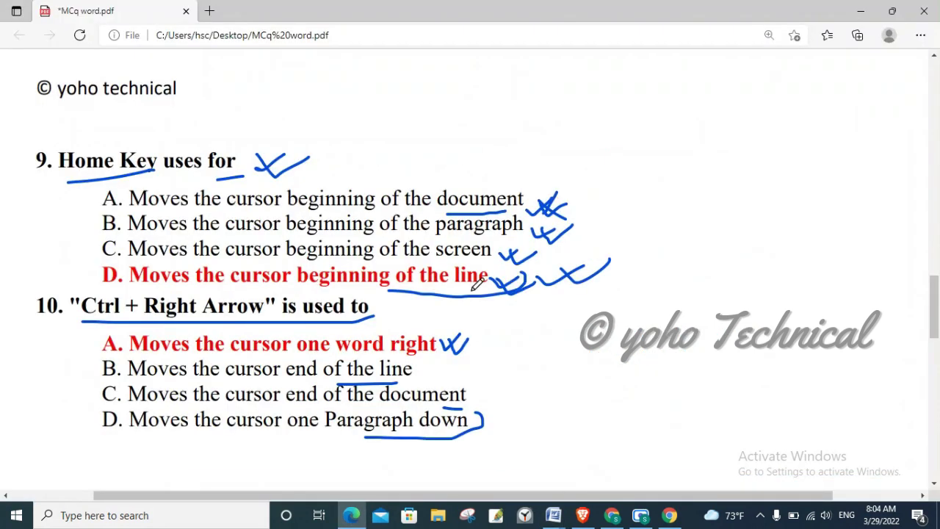
scroll(482, 289, "down", 3)
scroll(483, 288, "down", 3)
mouse_move(453, 197)
left_mouse_down()
mouse_move(376, 243)
mouse_move(356, 207)
left_mouse_up()
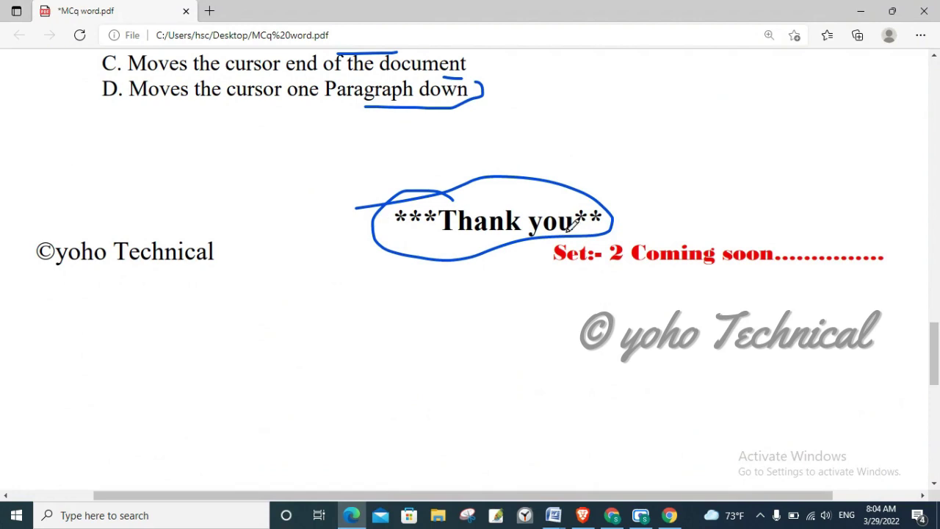
scroll(547, 220, "up", 3)
scroll(543, 231, "up", 2)
scroll(543, 235, "down", 3)
scroll(549, 234, "down", 3)
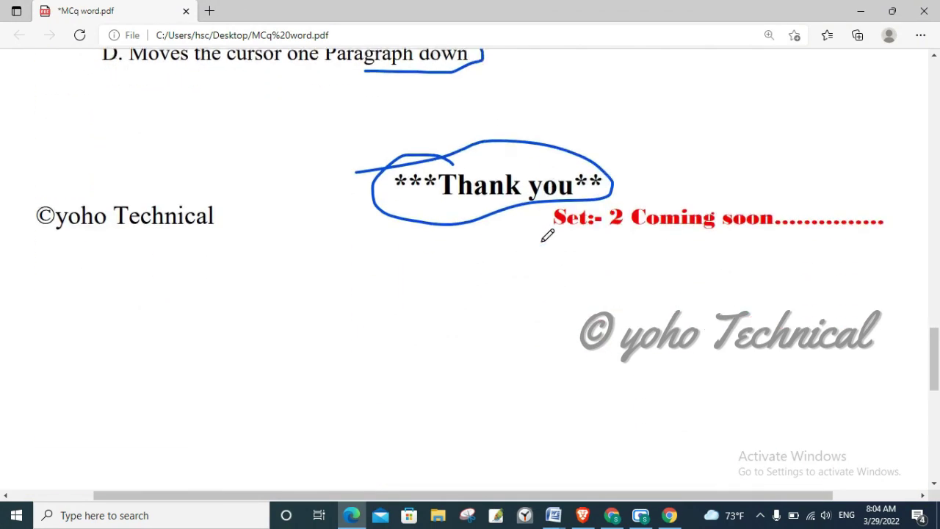
scroll(571, 249, "up", 1)
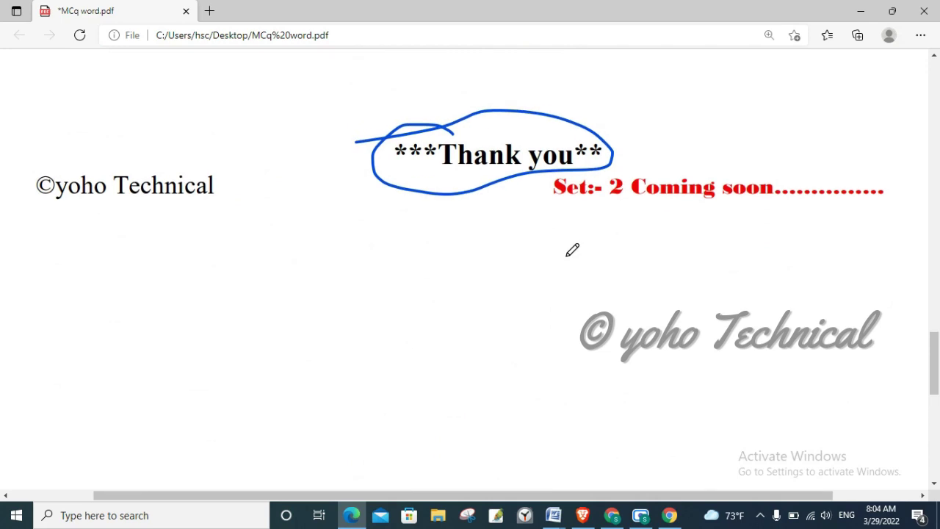
Underline the Set:- 2 Coming soon line and draw arrow strokes beneath its loop.
mouse_move(558, 206)
left_mouse_down()
mouse_move(847, 211)
mouse_move(548, 205)
left_mouse_up()
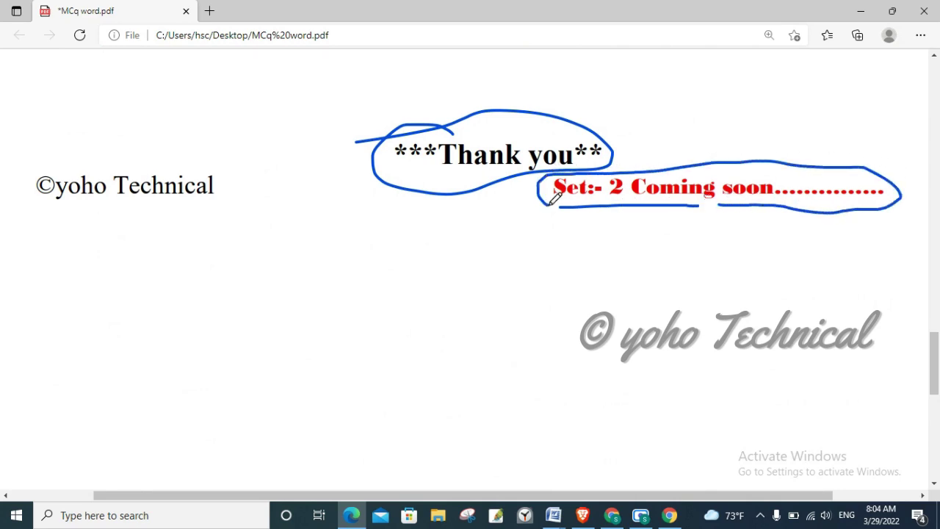
mouse_move(565, 208)
left_mouse_down()
mouse_move(560, 266)
mouse_move(573, 248)
left_mouse_up()
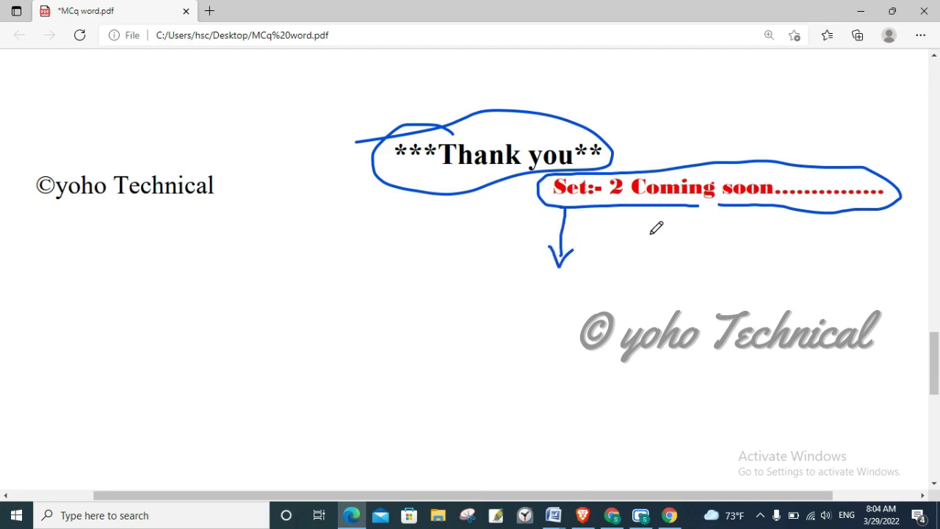
left_click_drag(725, 197, 727, 248)
mouse_move(699, 207)
left_mouse_down()
mouse_move(703, 259)
mouse_move(802, 242)
left_mouse_up()
Scroll back up through the annotated PDF to question 1.
scroll(558, 250, "up", 3)
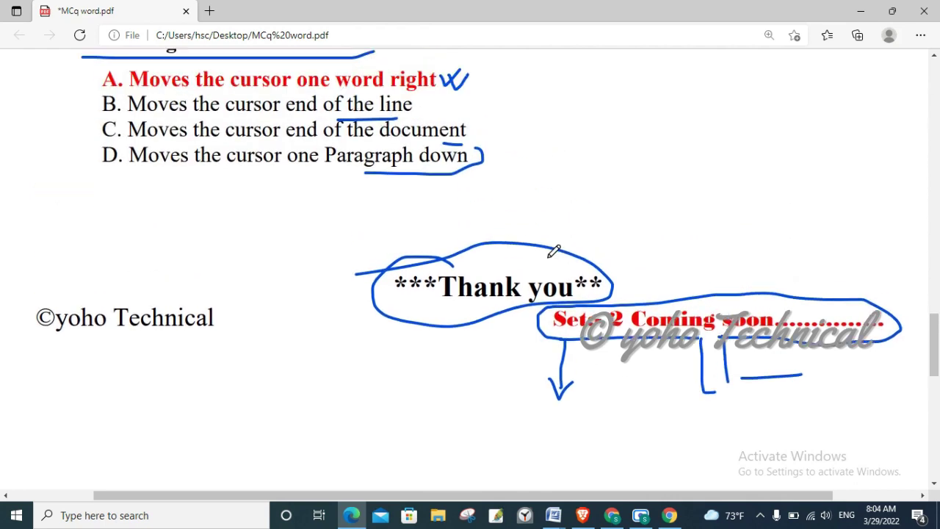
scroll(512, 283, "up", 3)
scroll(512, 283, "up", 3)
scroll(513, 282, "up", 3)
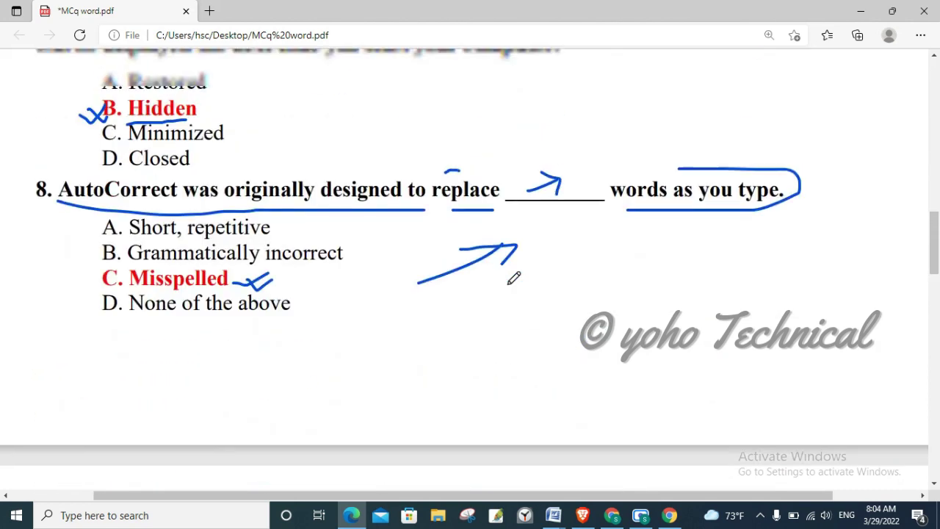
scroll(513, 278, "up", 3)
scroll(513, 277, "up", 2)
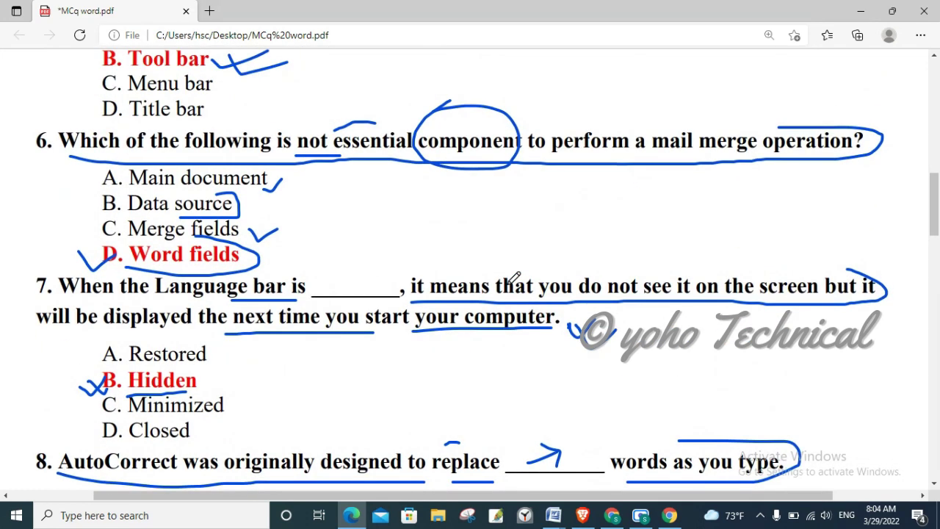
scroll(514, 278, "up", 1)
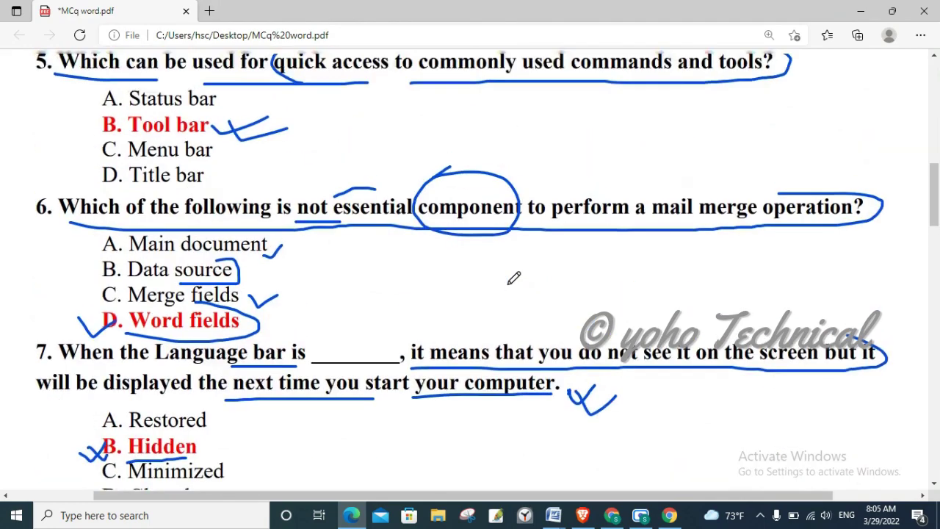
scroll(514, 277, "up", 5)
scroll(513, 277, "up", 5)
scroll(514, 277, "down", 2)
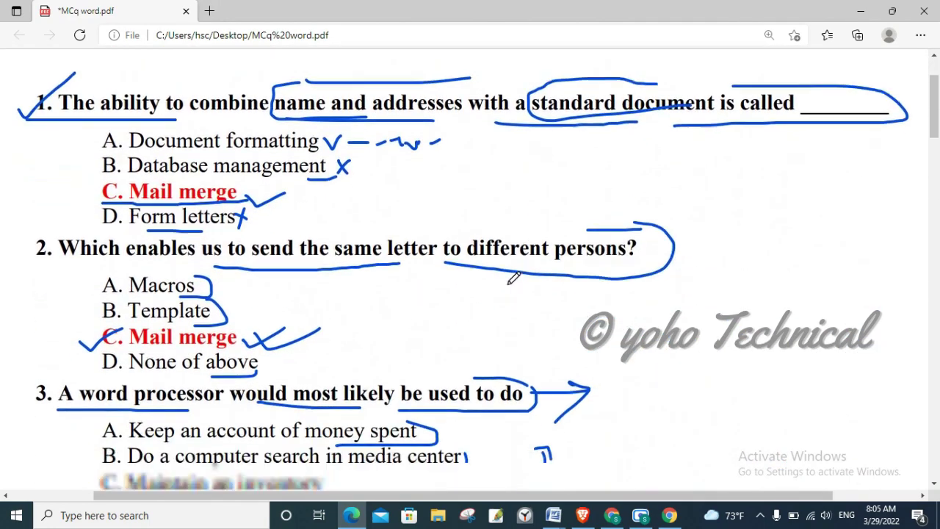
scroll(514, 277, "down", 3)
Drag the scrollbar back down to question 10, reviewing the ink annotations.
left_click(933, 285)
left_click_drag(933, 285, 933, 353)
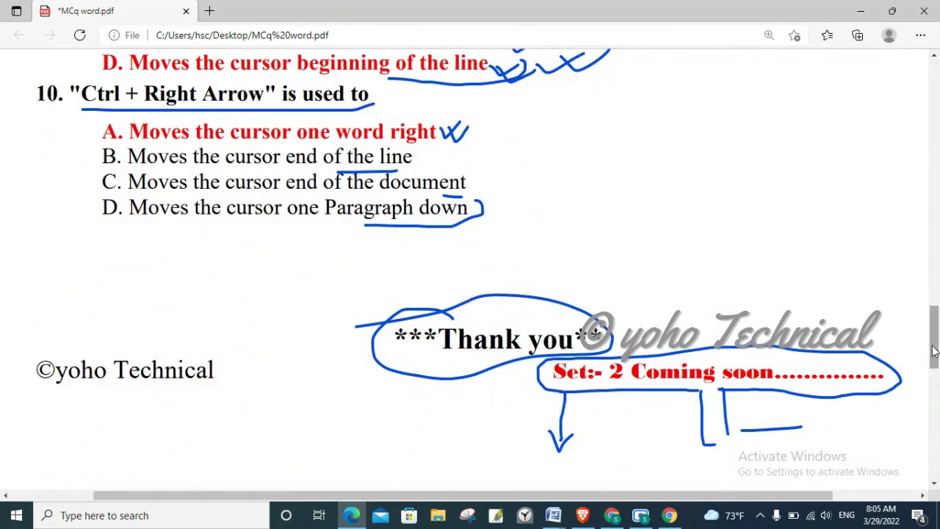
mouse_move(934, 353)
left_mouse_down()
mouse_move(937, 364)
mouse_move(935, 334)
left_mouse_up()
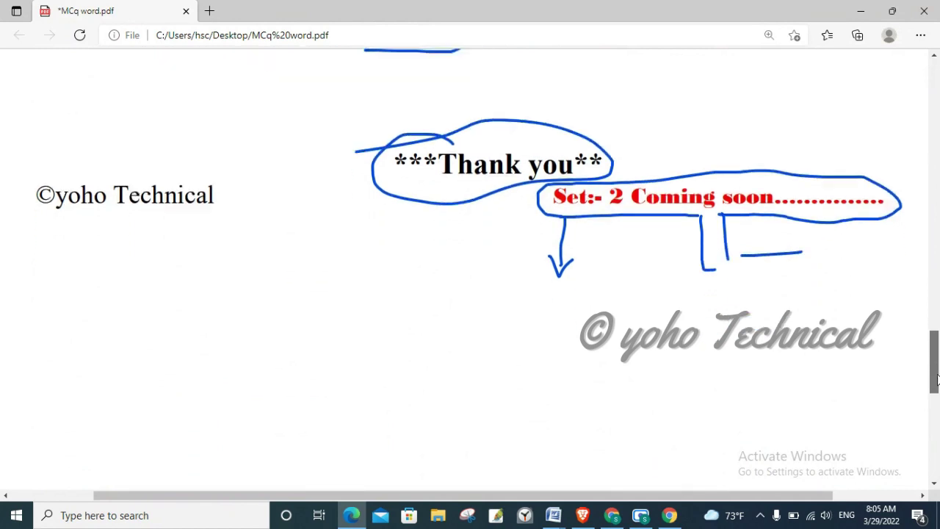